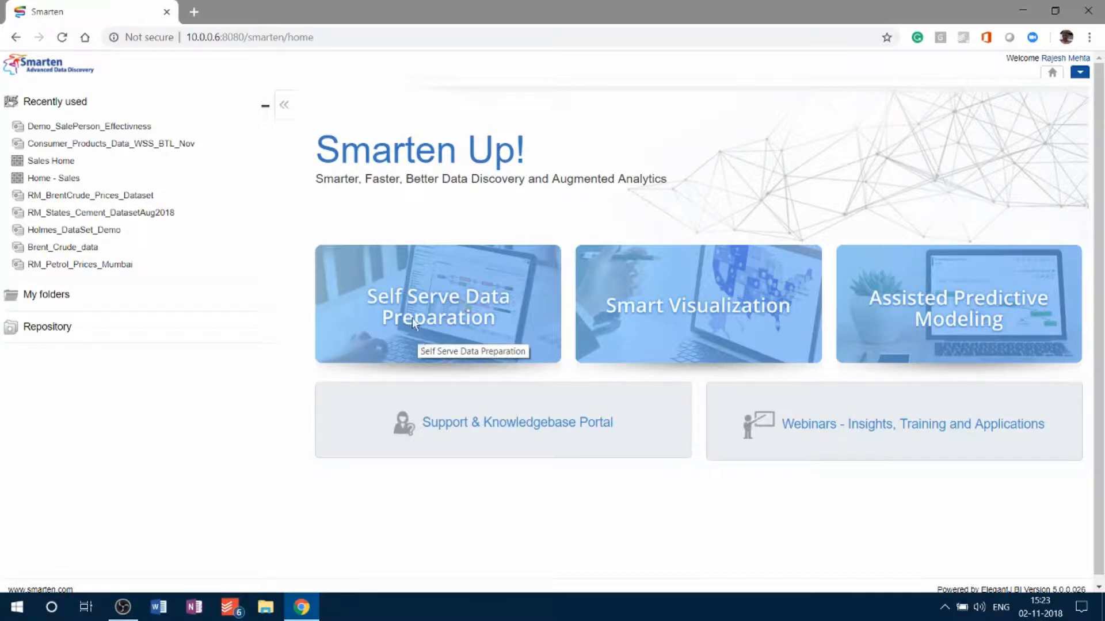
# - Open the recently used Demo_SalePerson_Effectivness dataset and look through its columns and rows
pyautogui.click(140, 127)
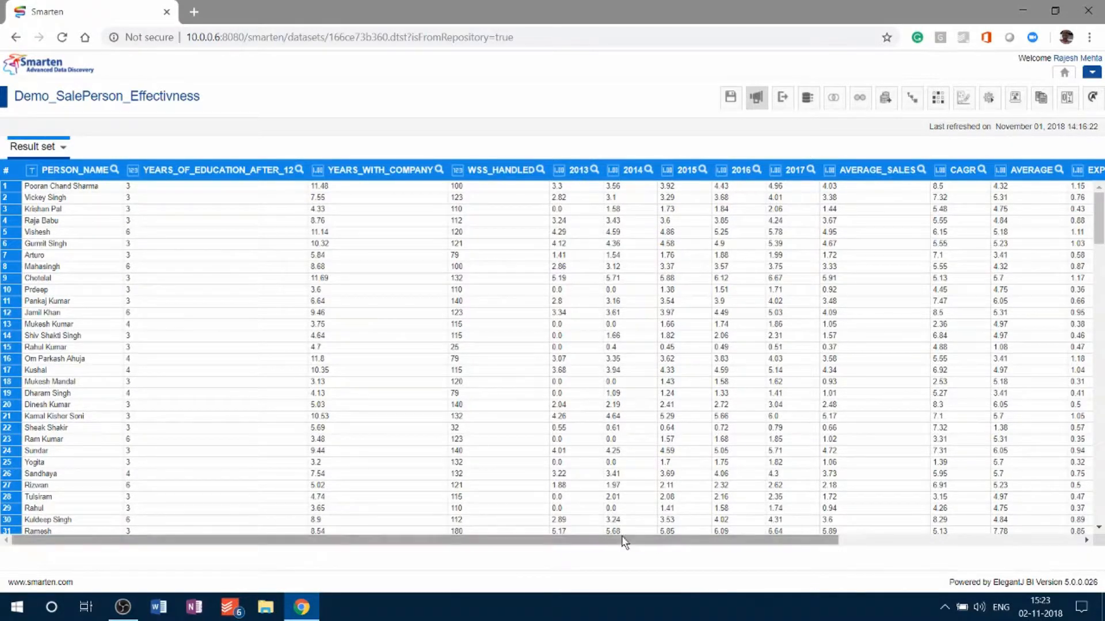
pyautogui.moveTo(621, 537); pyautogui.dragTo(384, 505)
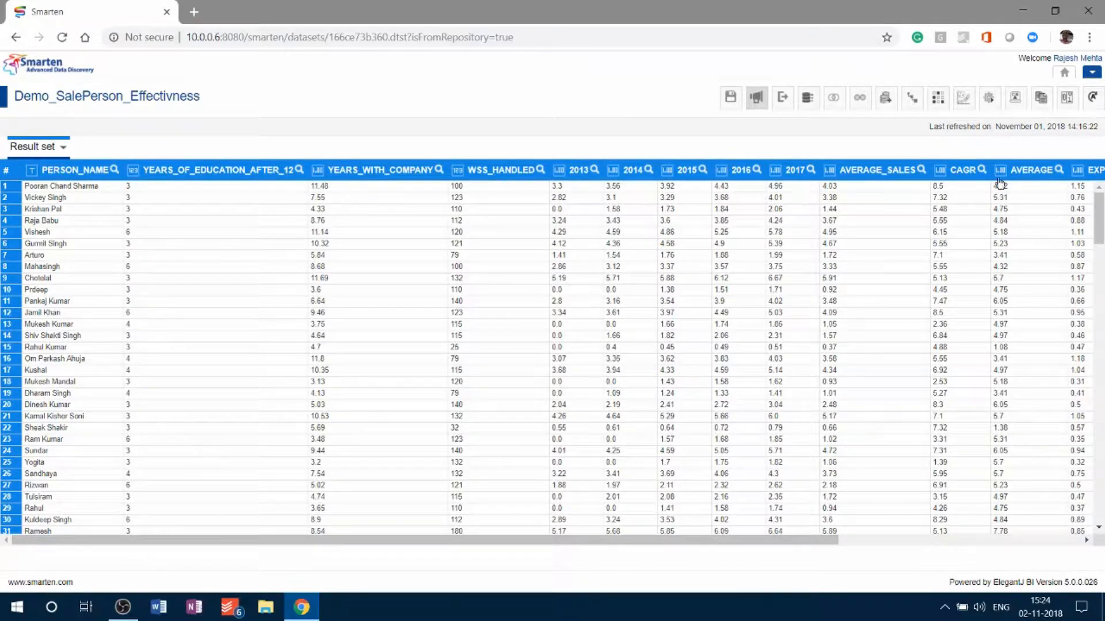
pyautogui.scroll(-7, 1034, 183)
pyautogui.moveTo(821, 542); pyautogui.dragTo(1076, 543)
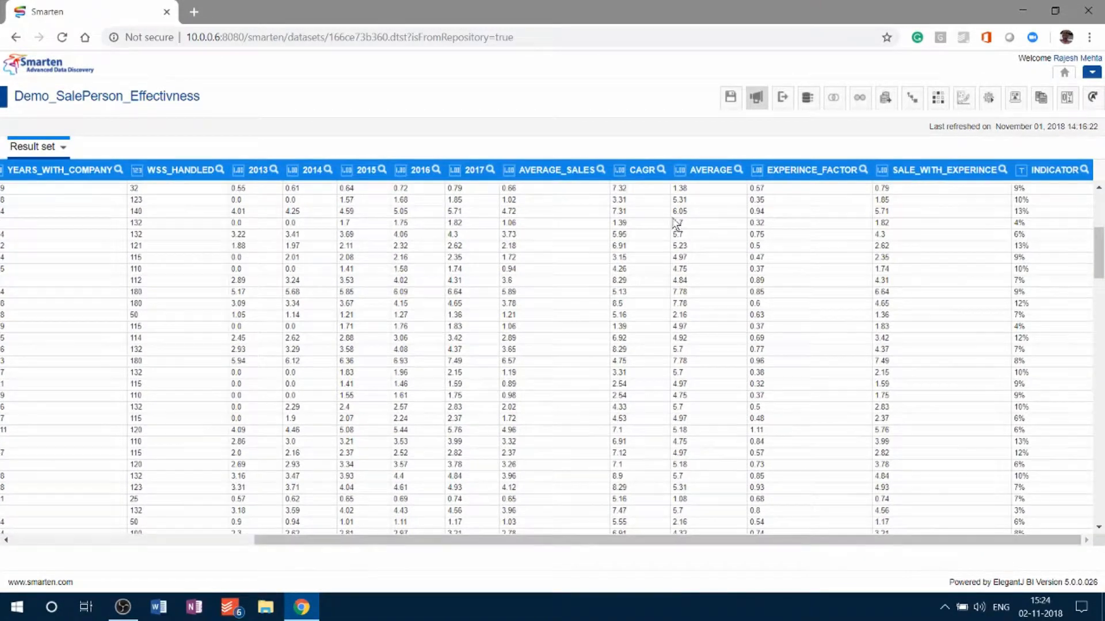
# - Remove the AVERAGE column from the dataset
pyautogui.rightClick(688, 187)
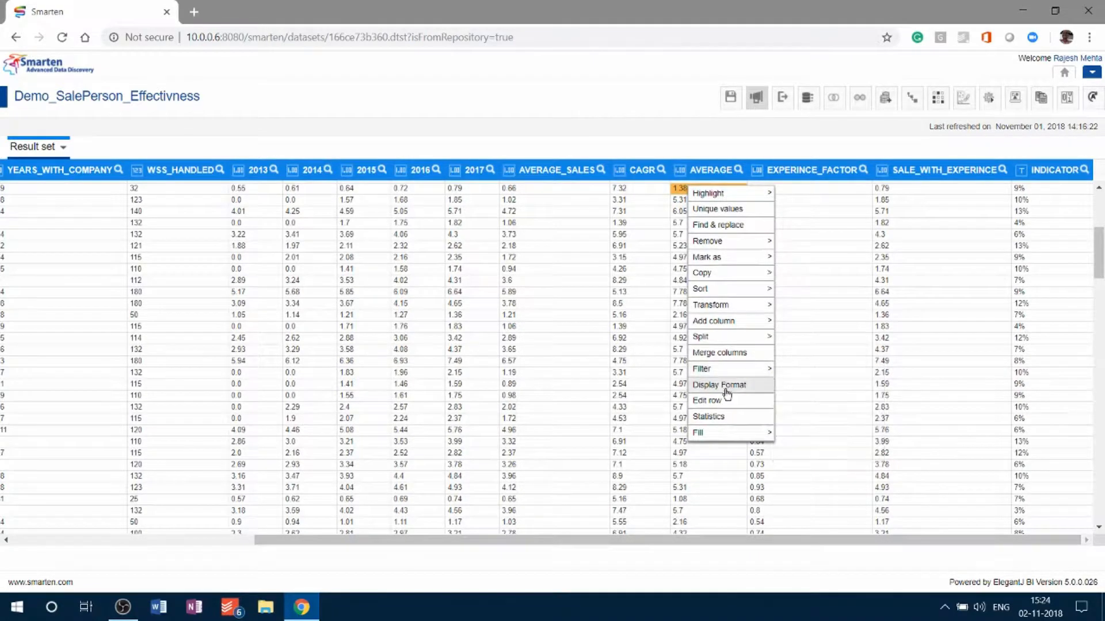
pyautogui.moveTo(730, 329)
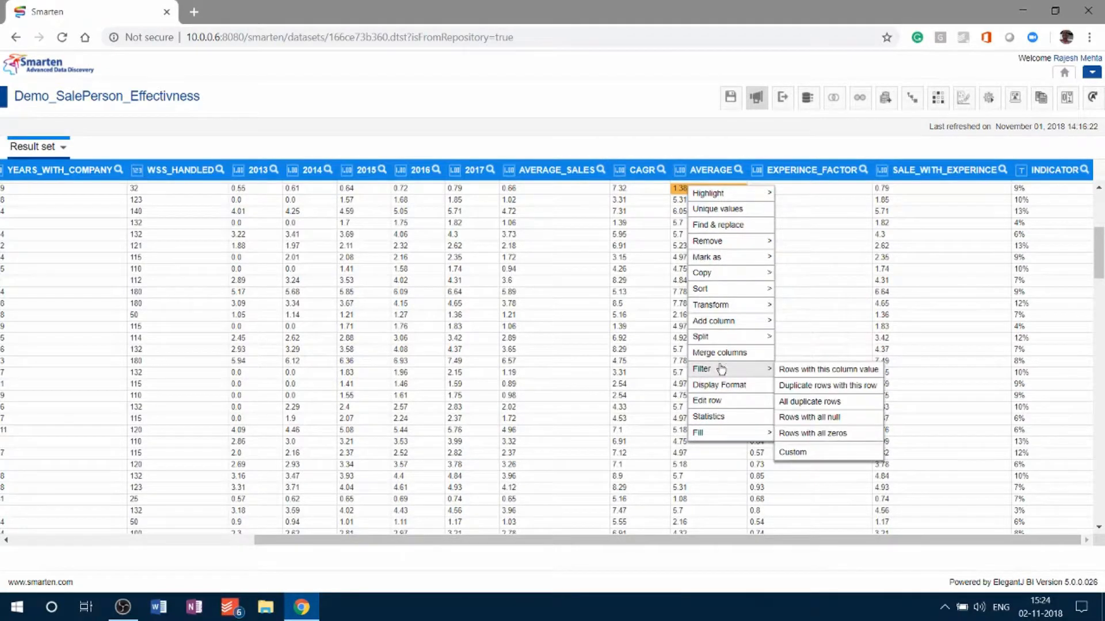
pyautogui.moveTo(733, 244)
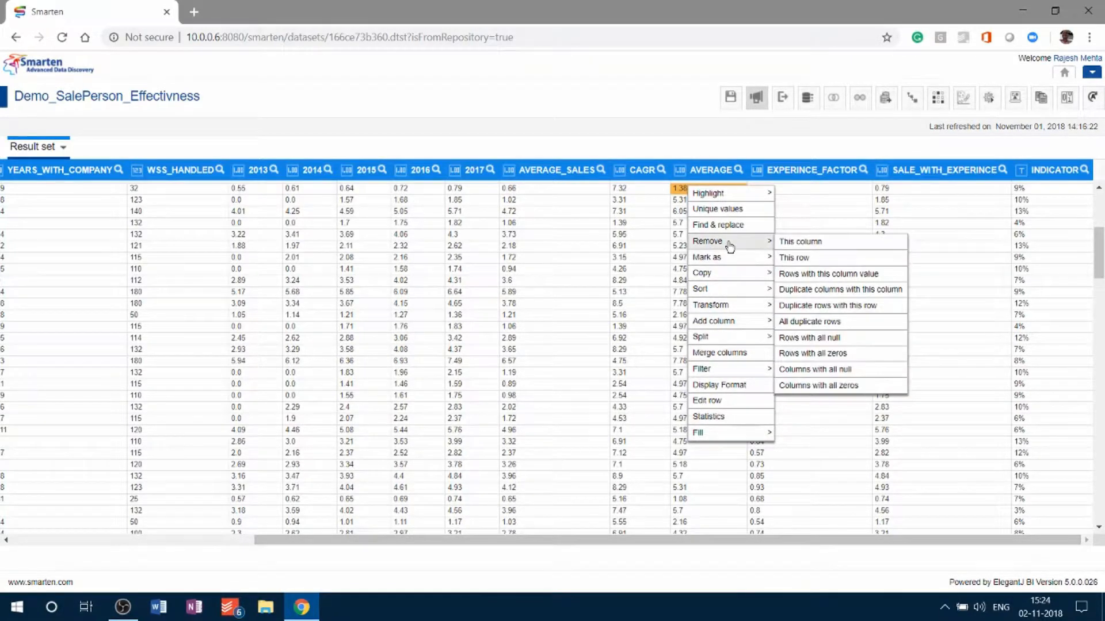
pyautogui.click(801, 242)
pyautogui.press('Return')
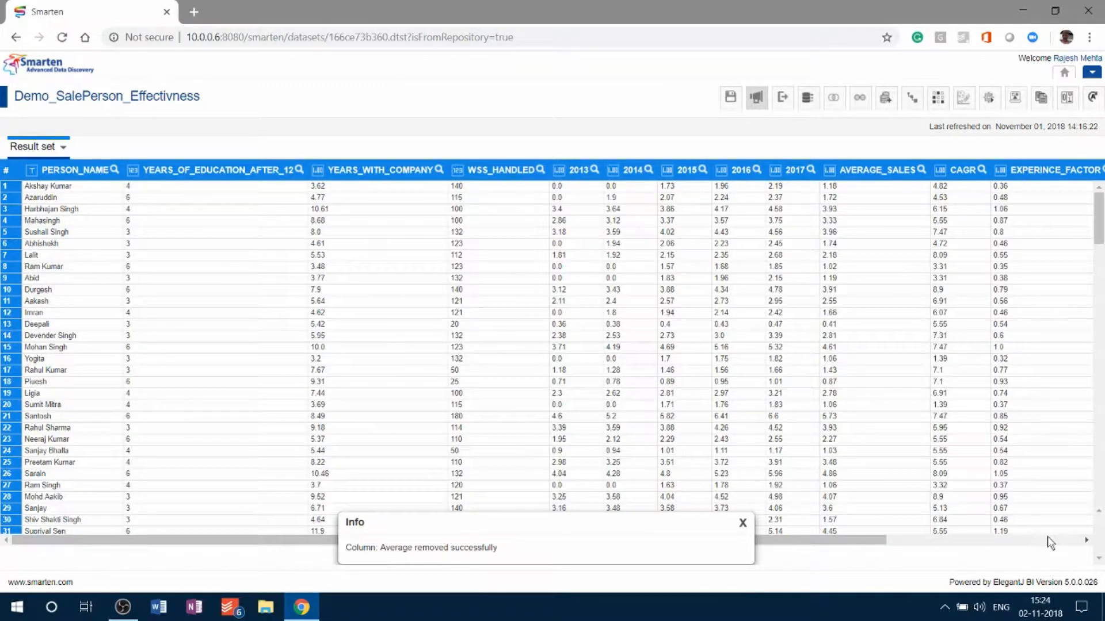
pyautogui.click(741, 524)
# - Save the dataset and publish it in Cache mode with a one-time schedule, keeping its default private access
pyautogui.moveTo(833, 539); pyautogui.dragTo(631, 535)
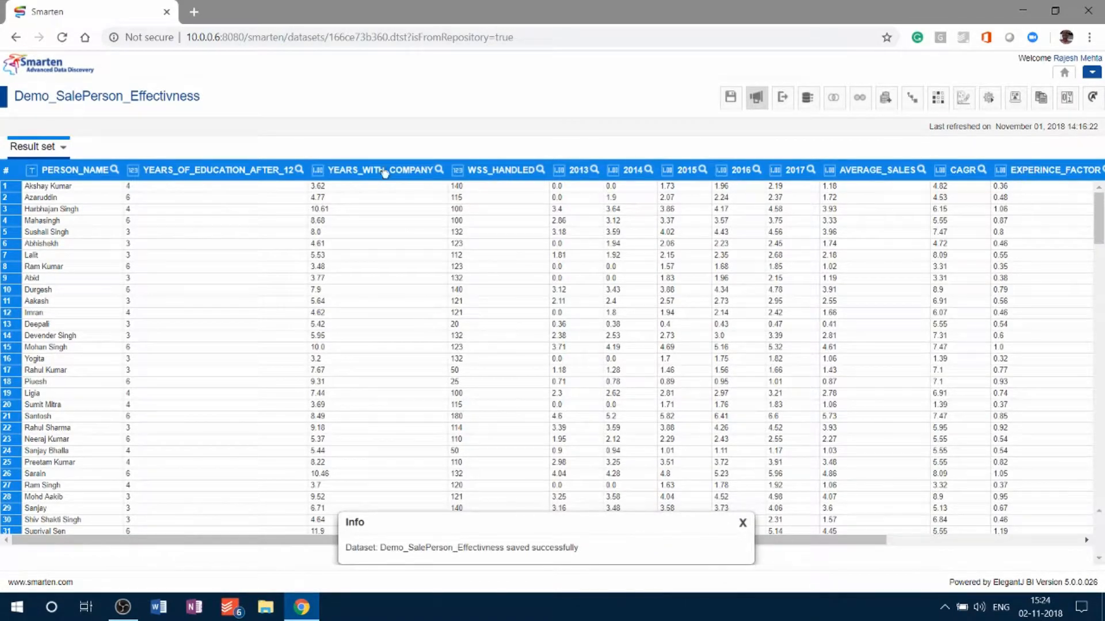
pyautogui.click(742, 523)
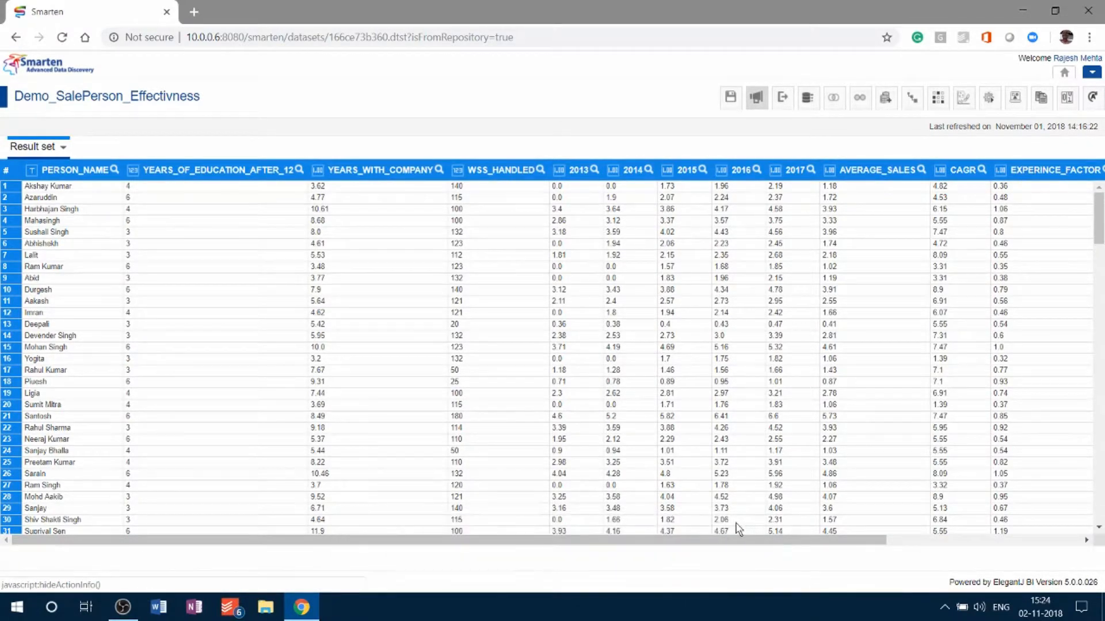
pyautogui.click(757, 99)
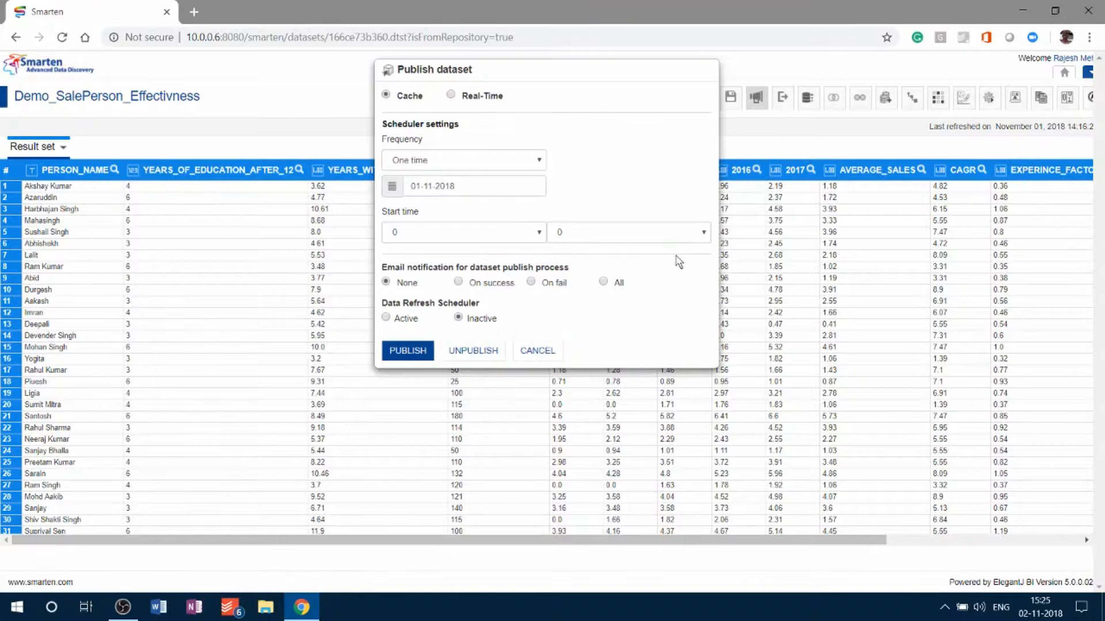
pyautogui.click(400, 354)
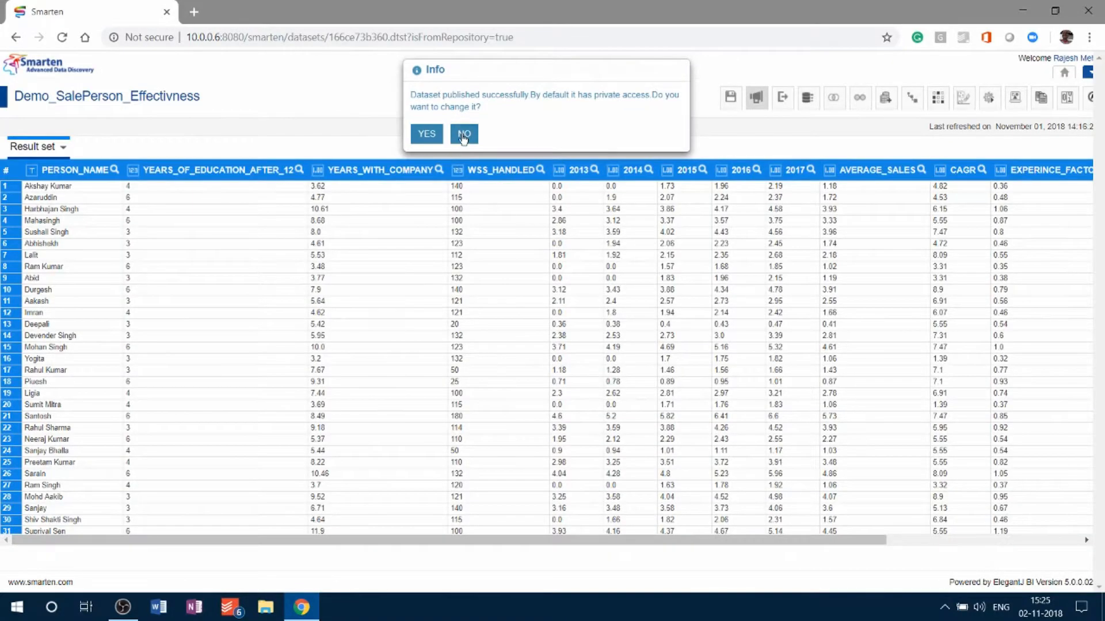
pyautogui.click(464, 134)
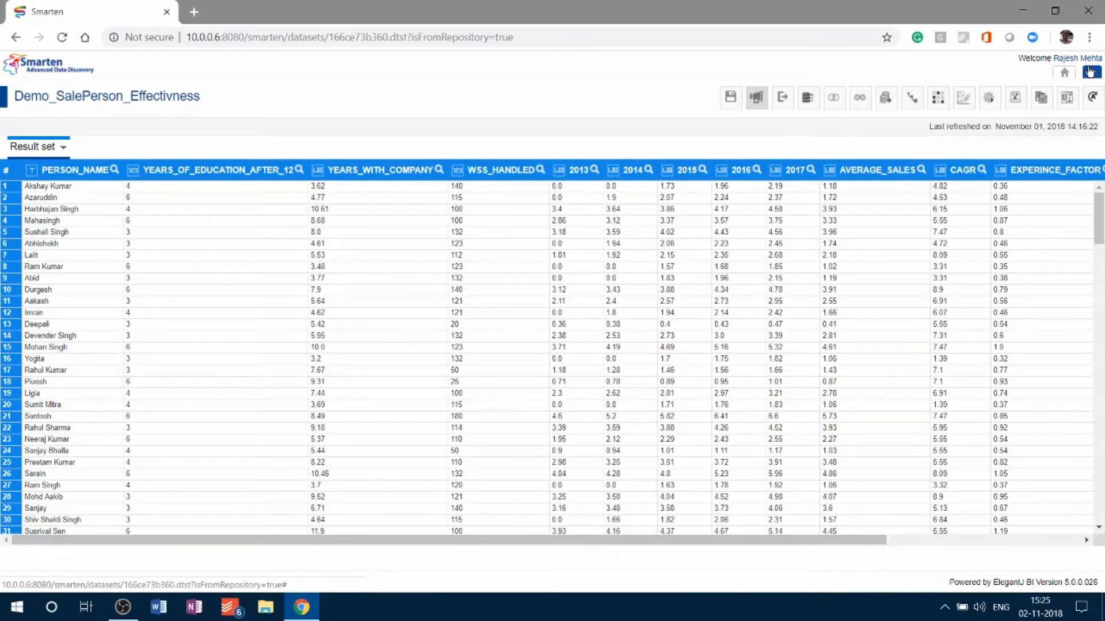
# - Create a new SmartenInsight of the Regression type
pyautogui.click(1089, 70)
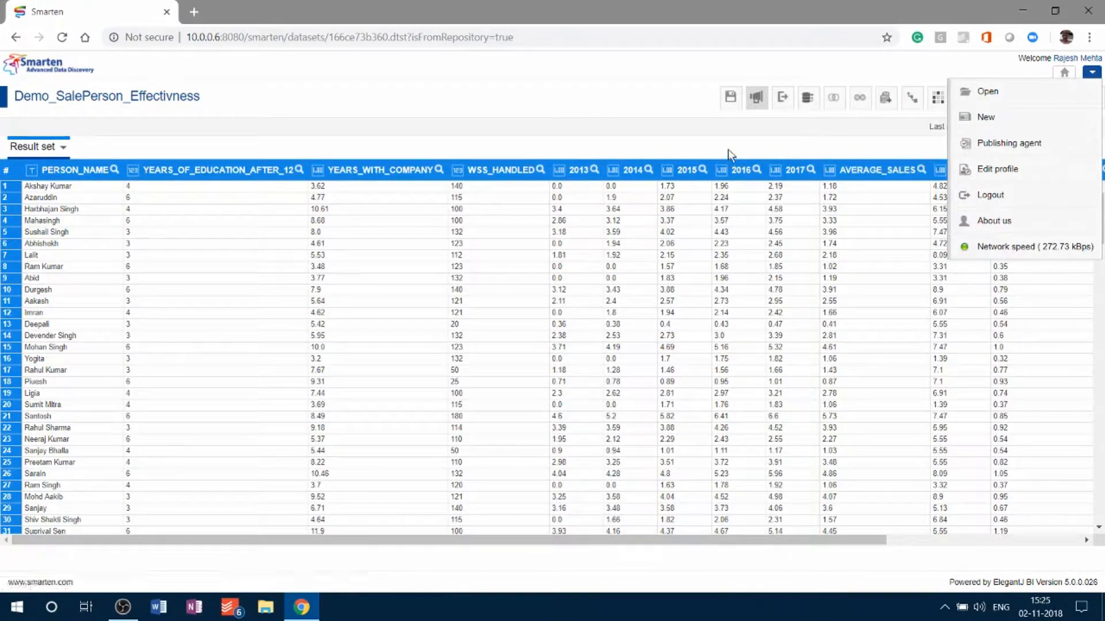
pyautogui.click(1089, 70)
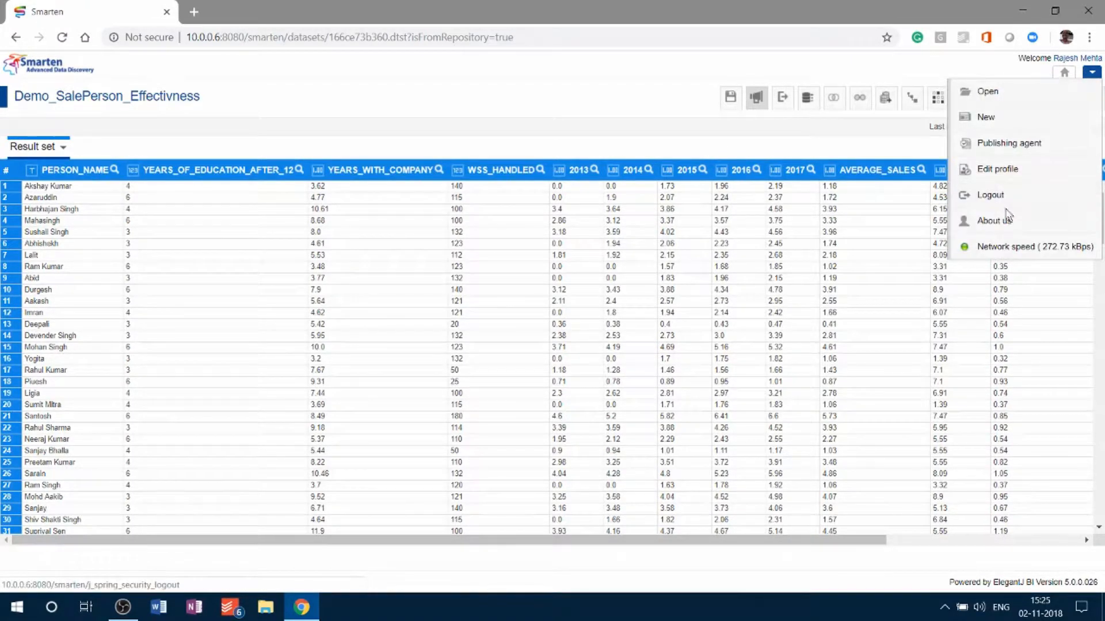
pyautogui.moveTo(1004, 116)
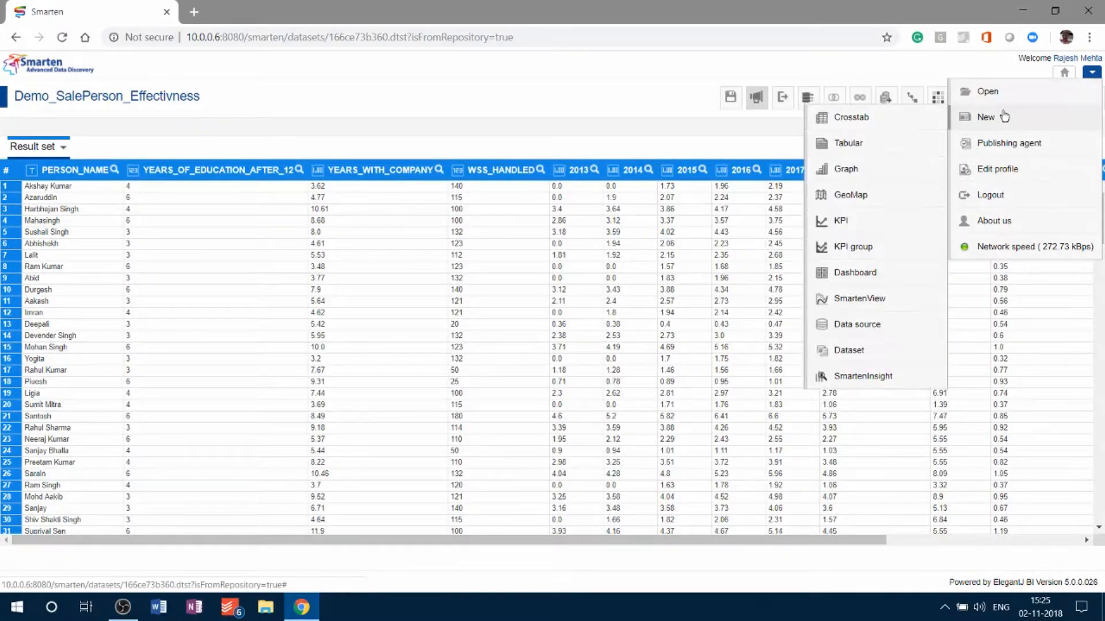
pyautogui.click(872, 374)
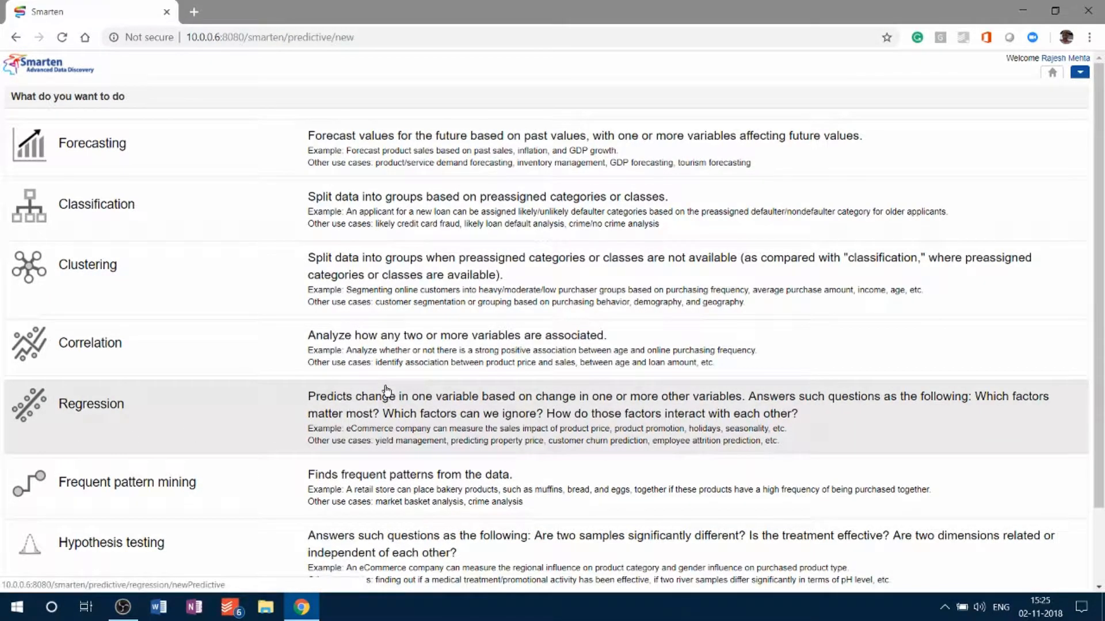
pyautogui.click(358, 435)
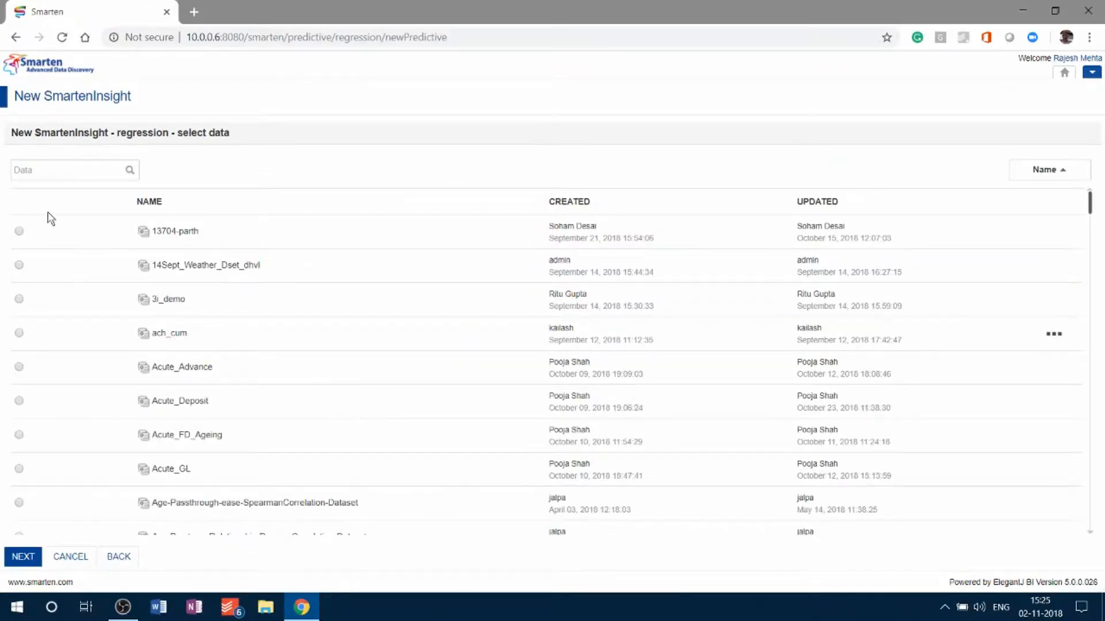
# - Search the data list for "Demo" and choose the Demo_SalePerson_Effectivness dataset as the regression's data
pyautogui.click(48, 174)
pyautogui.write('Demo')
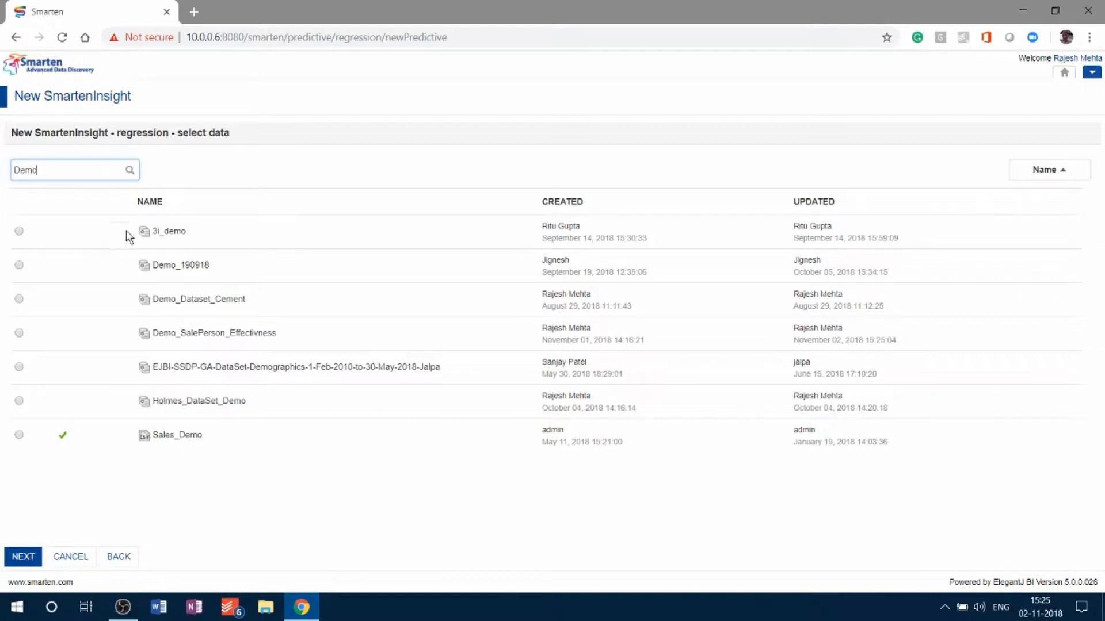
pyautogui.click(19, 333)
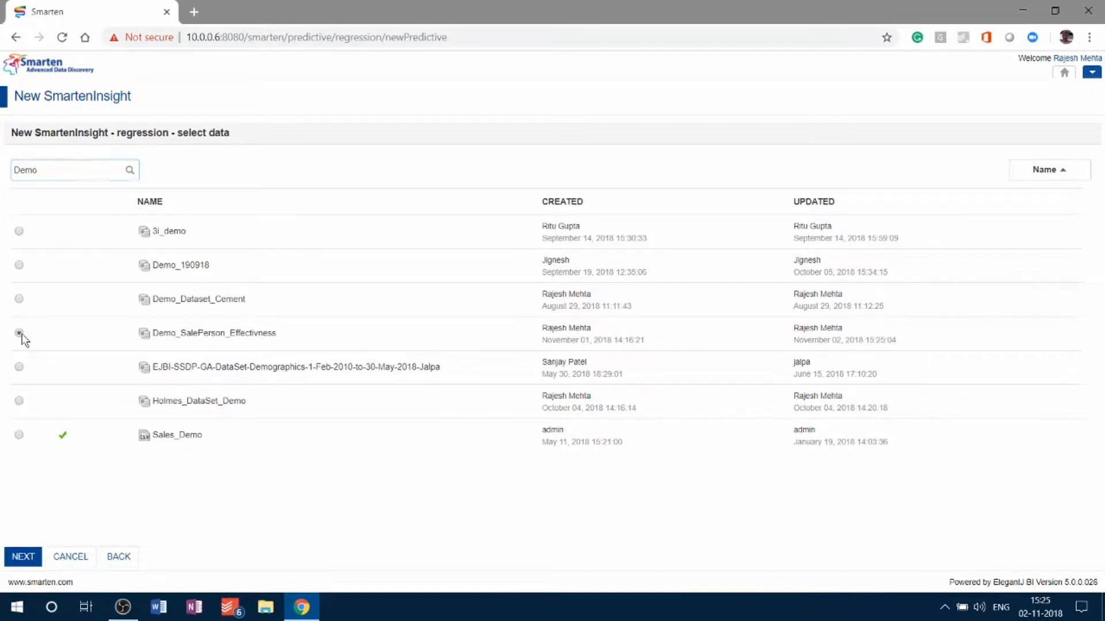
pyautogui.click(23, 557)
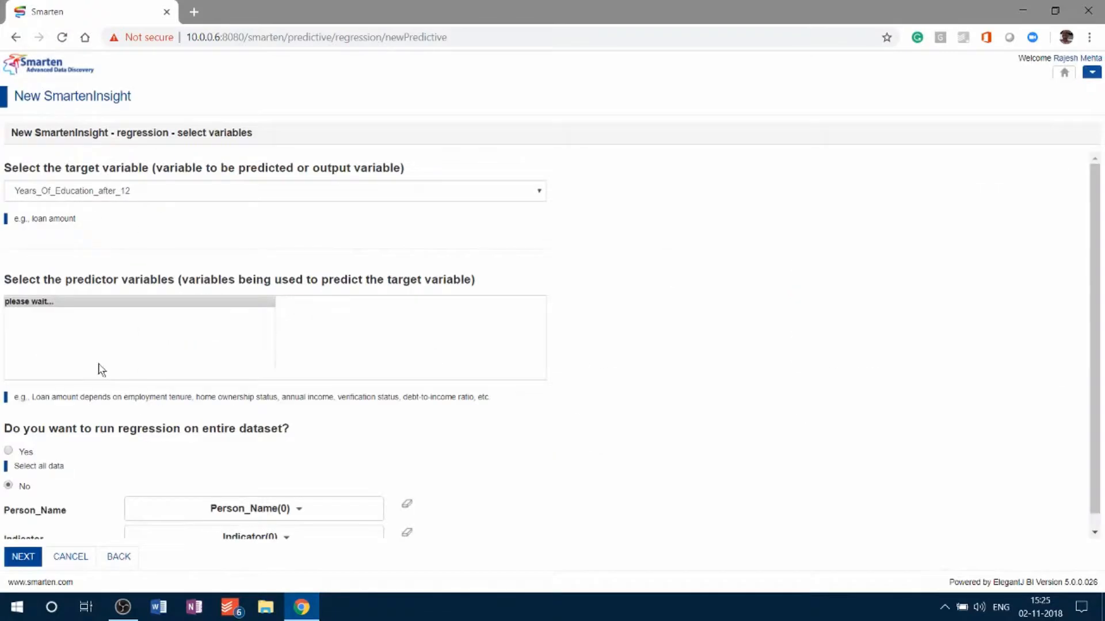
# - Set CAGR as the target variable and add Years_Of_Education_after_12, Years_with_Company and WSS_Handled as predictors
pyautogui.click(150, 196)
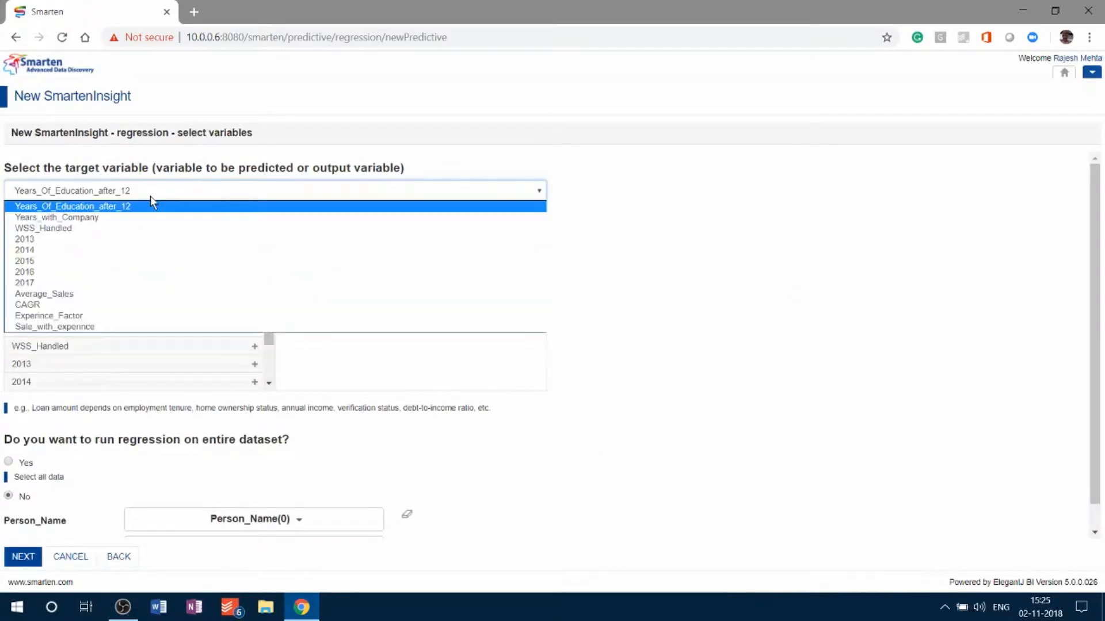
pyautogui.click(107, 307)
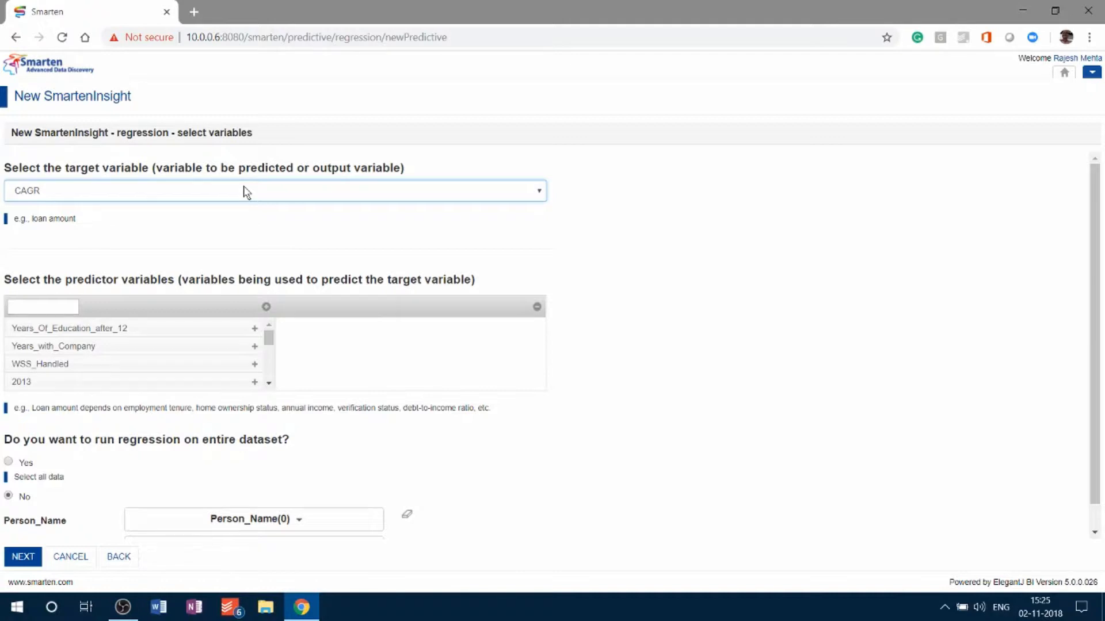
pyautogui.click(252, 331)
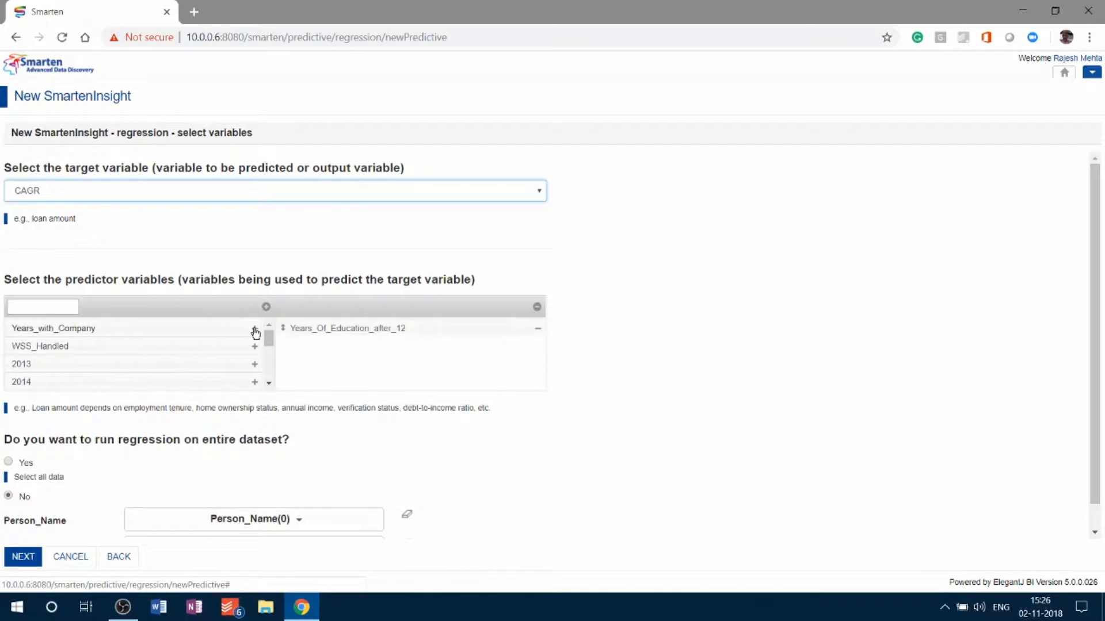
pyautogui.click(254, 331)
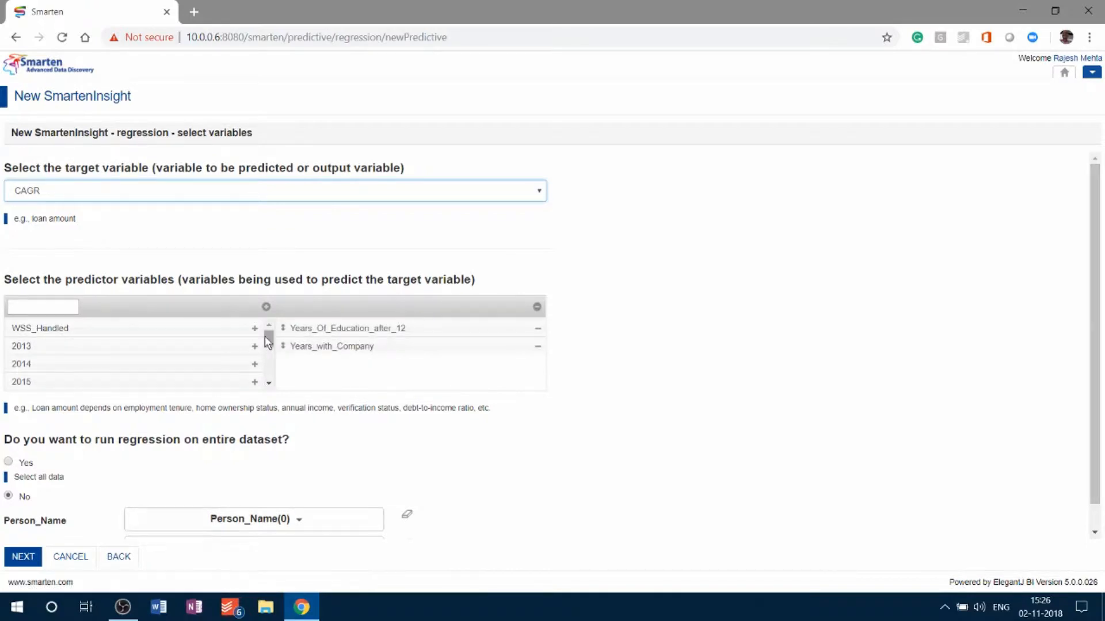
pyautogui.moveTo(265, 336); pyautogui.dragTo(266, 361)
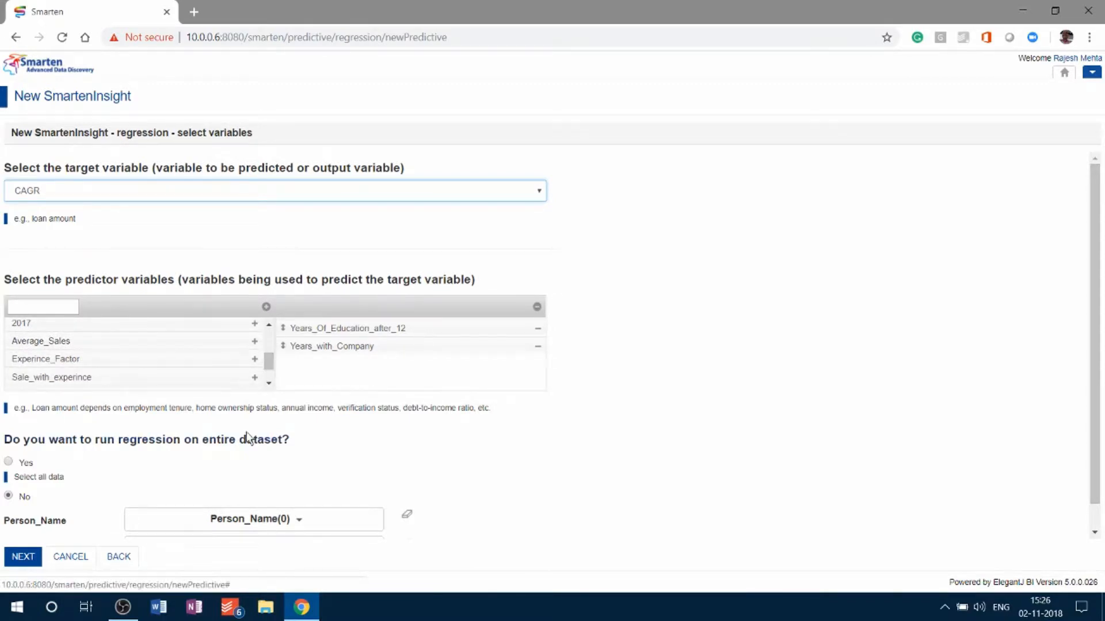
pyautogui.scroll(-2, 270, 382)
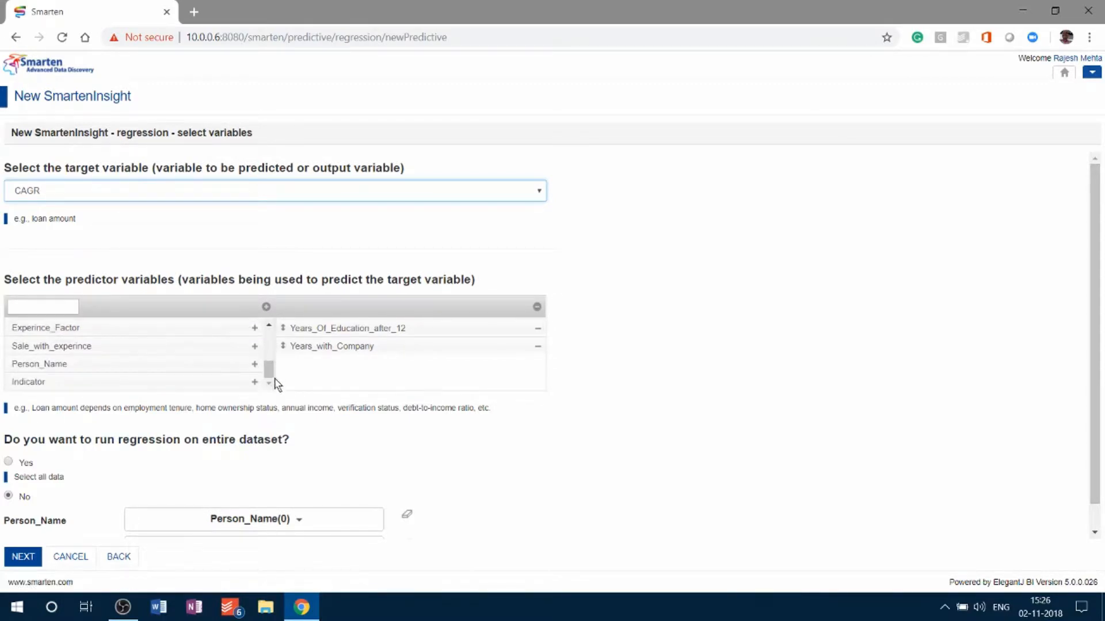
pyautogui.scroll(2, 275, 344)
pyautogui.scroll(1, 273, 344)
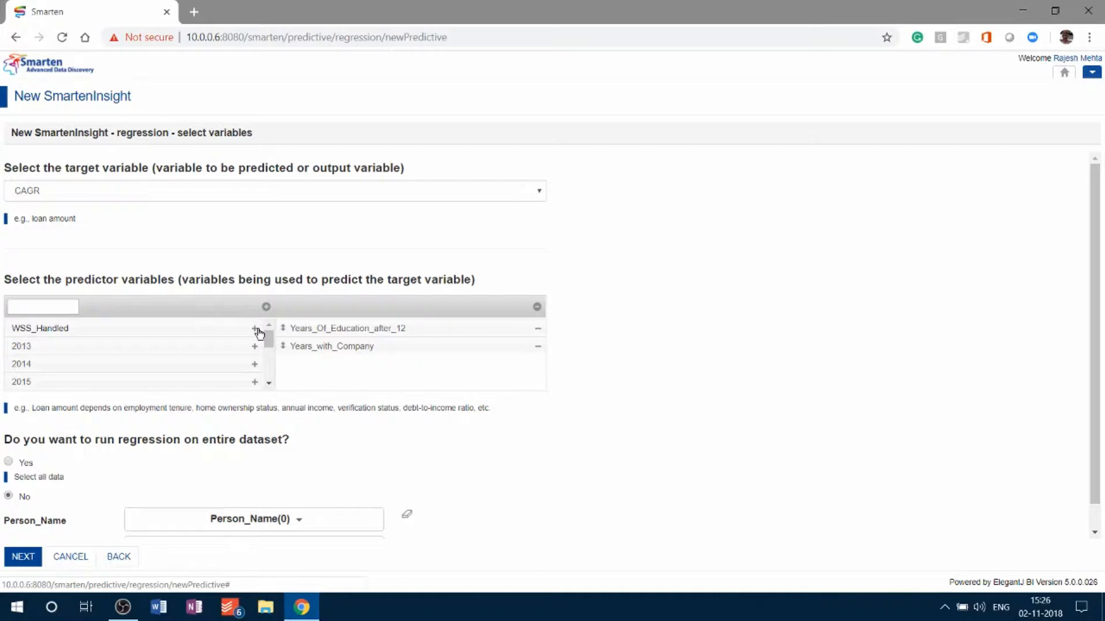
pyautogui.click(255, 329)
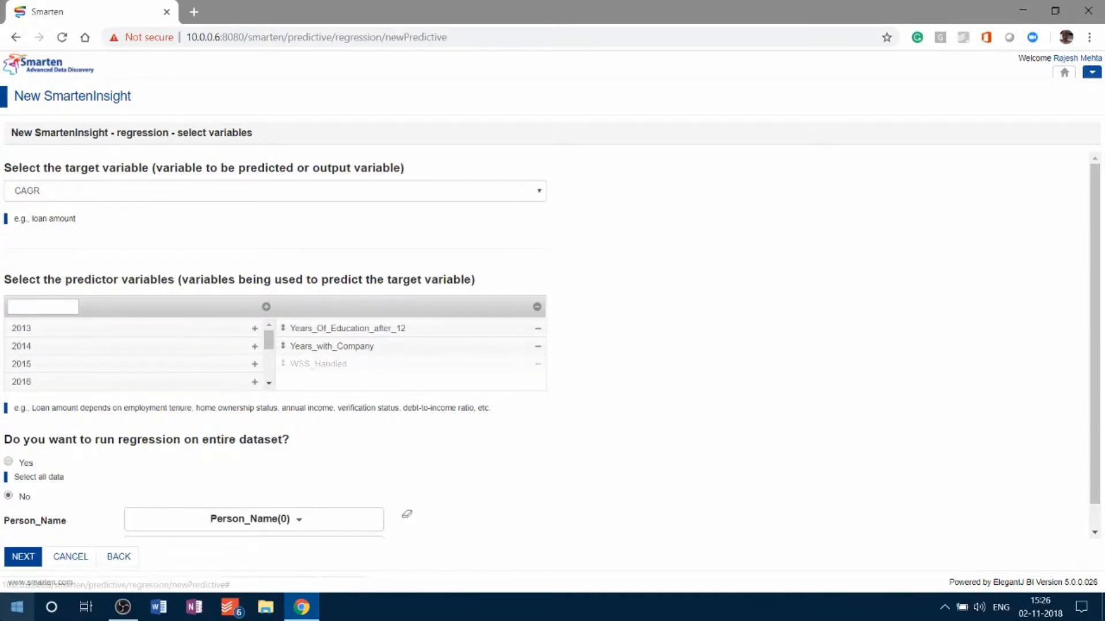
# - Run the regression on the entire dataset, read which variables affect CAGR in the result summary, and dismiss it
pyautogui.click(10, 462)
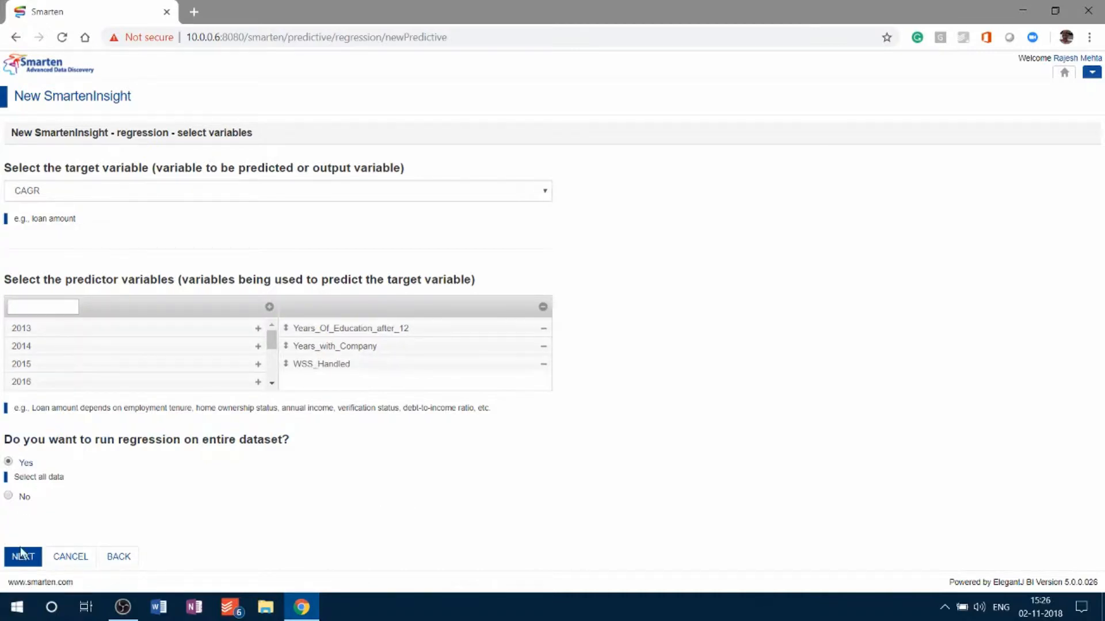
pyautogui.click(23, 556)
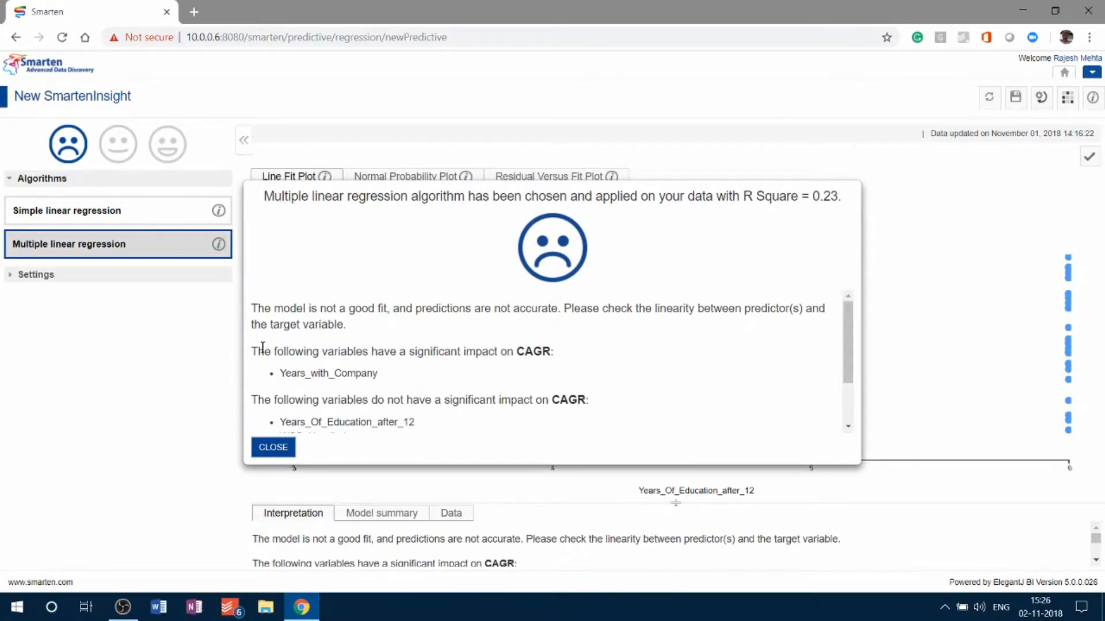
pyautogui.moveTo(263, 348); pyautogui.dragTo(542, 351)
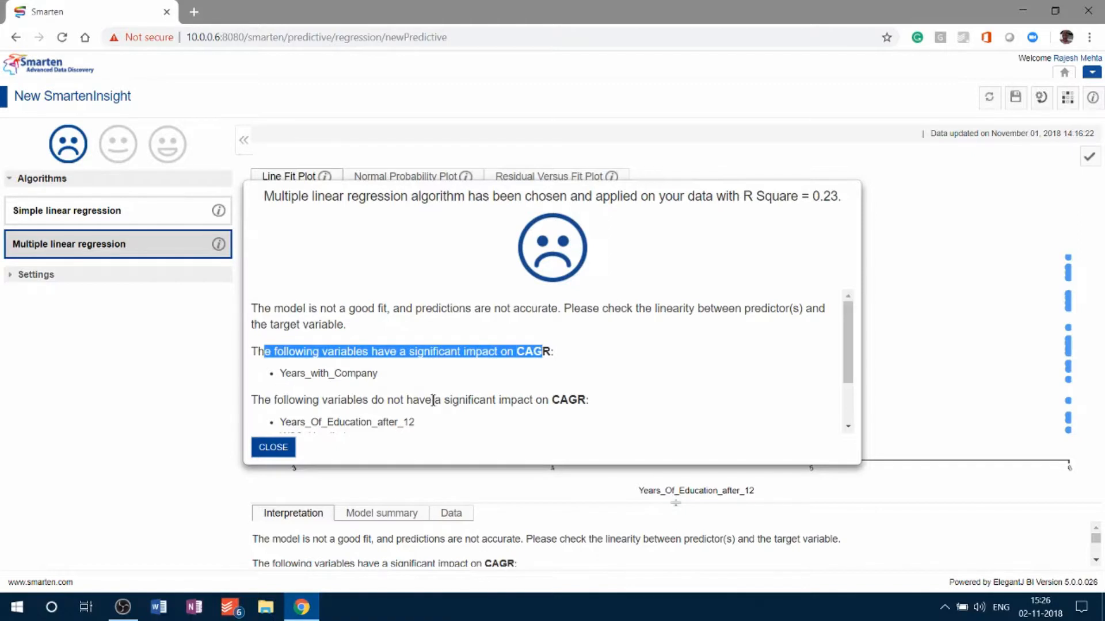
pyautogui.scroll(-1, 433, 397)
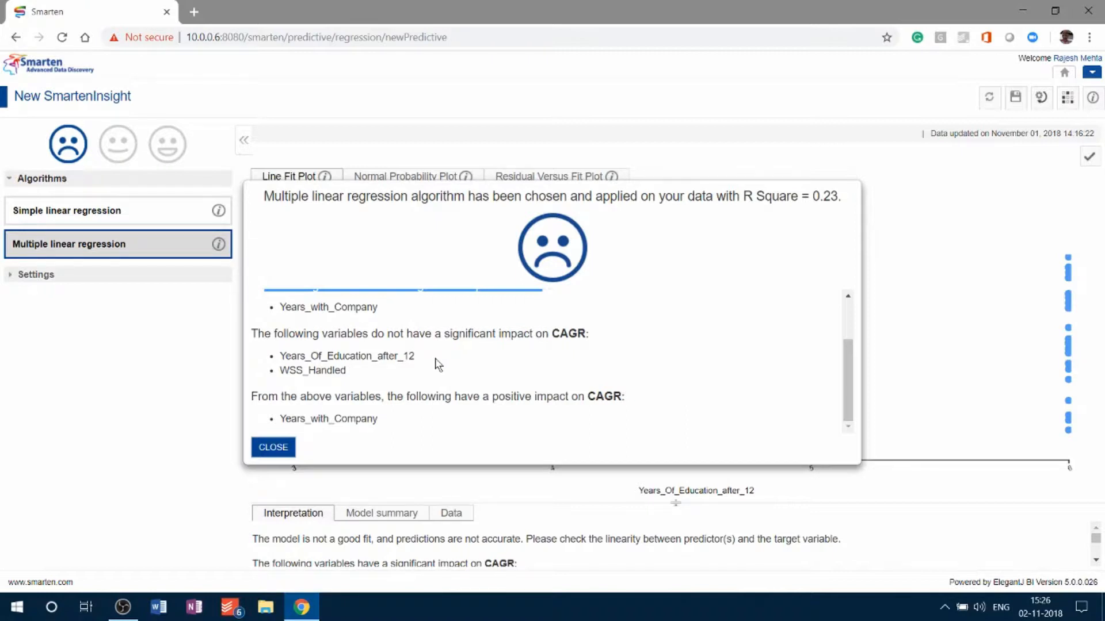
pyautogui.click(270, 448)
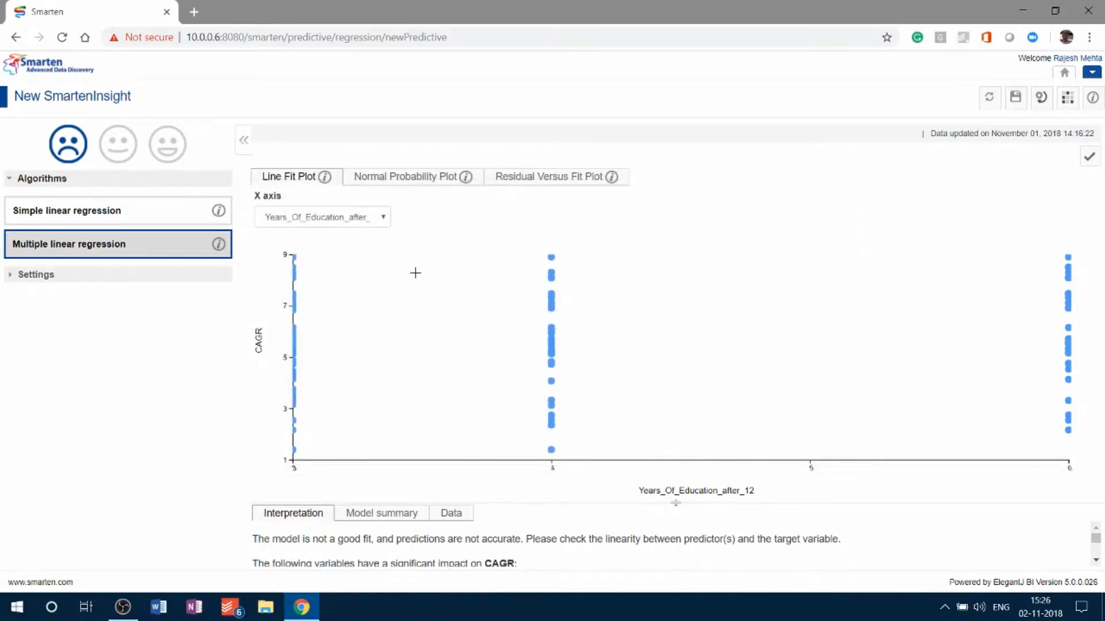
# - Set the Line Fit Plot's X axis to WSS_Handled
pyautogui.click(366, 221)
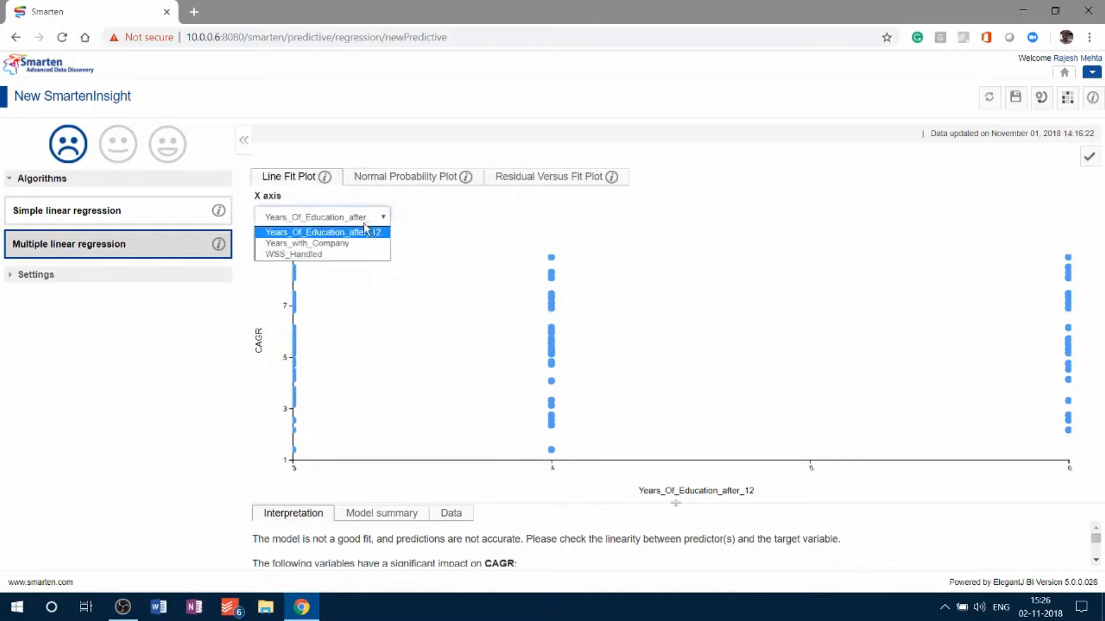
pyautogui.click(335, 253)
pyautogui.moveTo(353, 258)
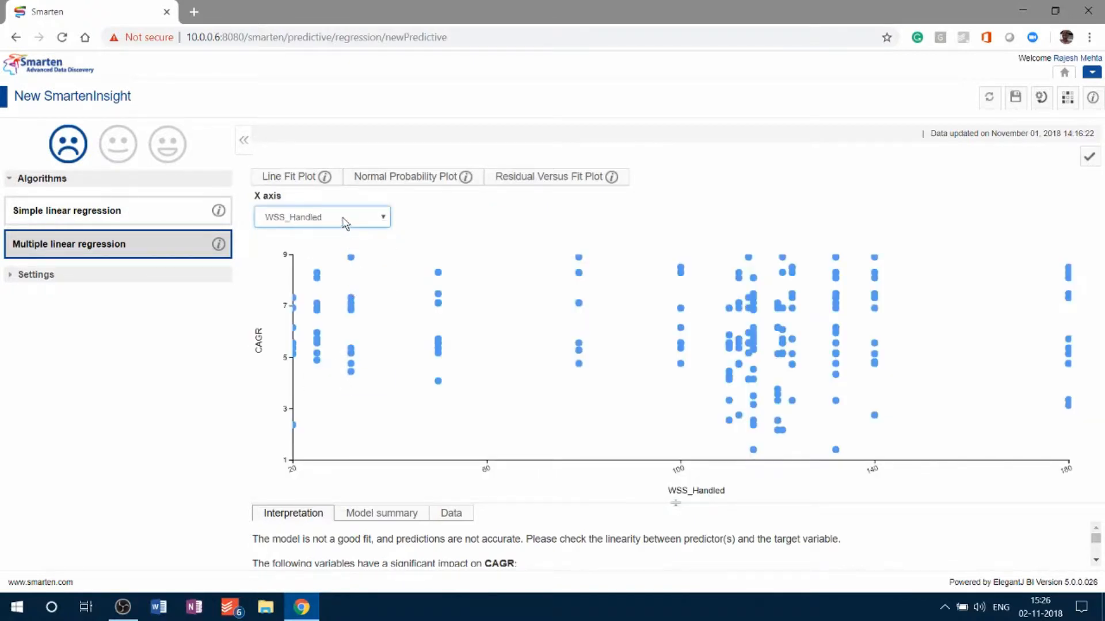
# - Set the Line Fit Plot's X axis to Years_with_Company and enlarge the interpretation area below the plot
pyautogui.click(346, 220)
pyautogui.click(328, 244)
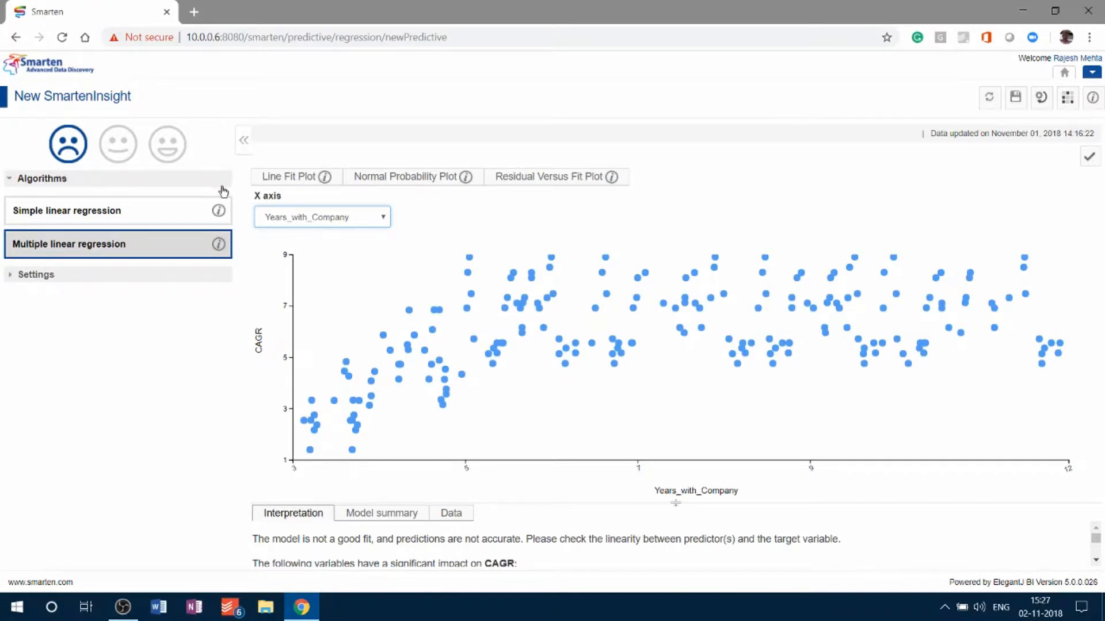
pyautogui.moveTo(659, 505); pyautogui.dragTo(659, 436)
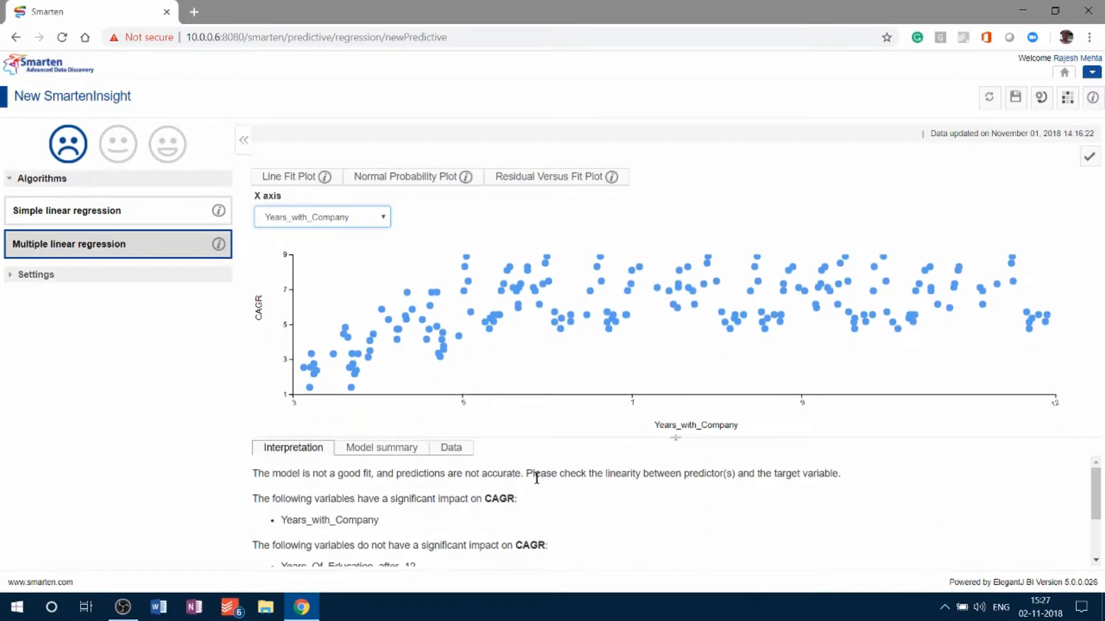
# - Rerun the regression without the WSS_Handled predictor, then read which variables affect CAGR in the result summary and dismiss it
pyautogui.click(1041, 97)
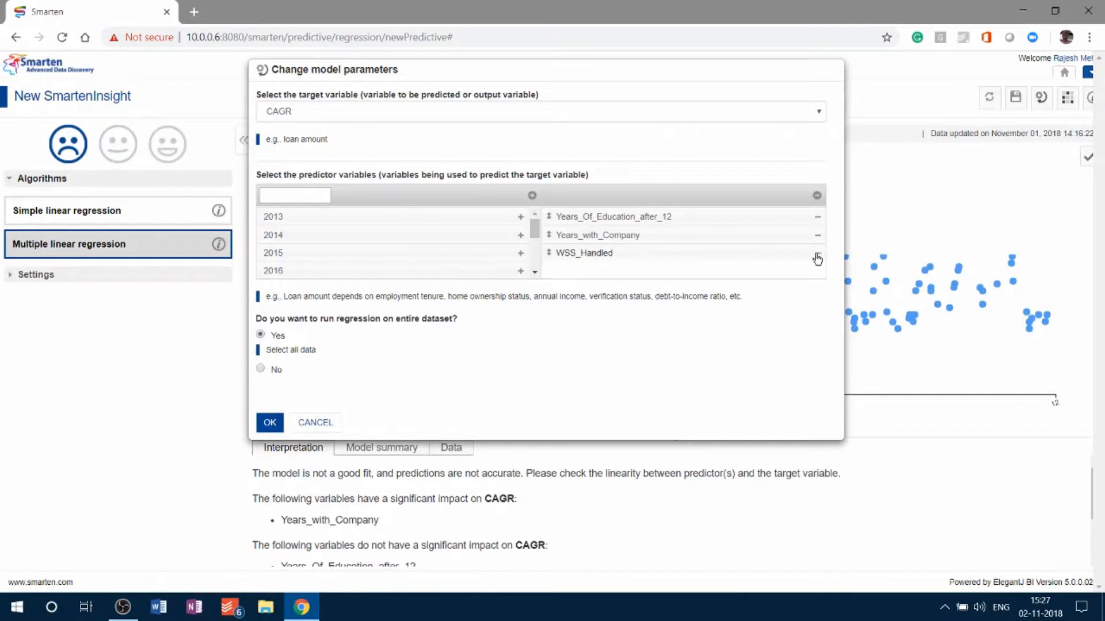
pyautogui.click(817, 255)
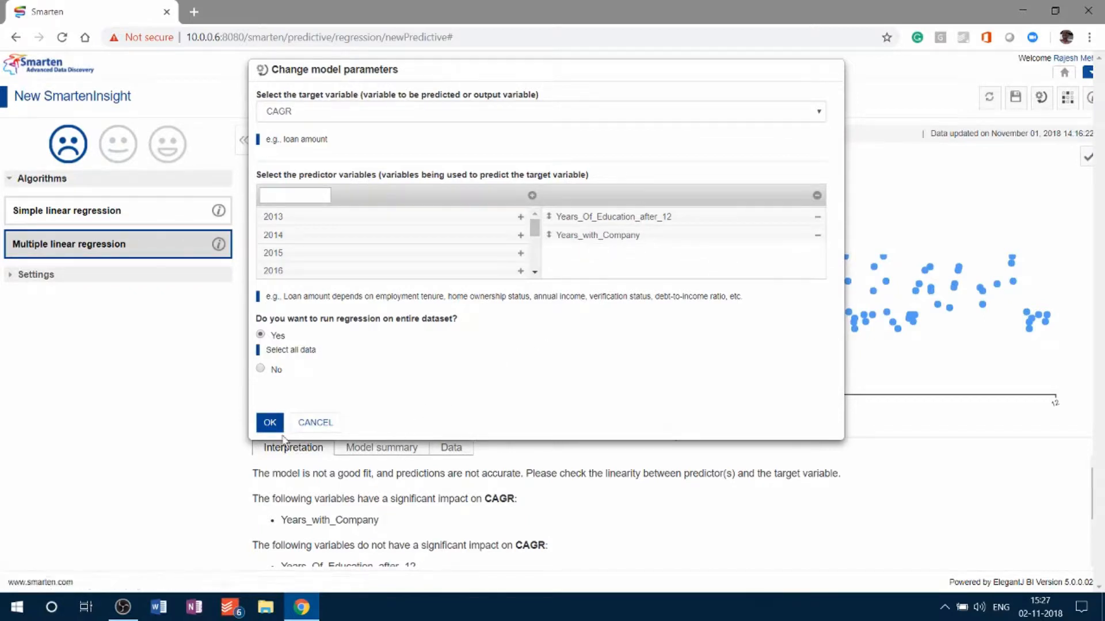
pyautogui.moveTo(533, 227); pyautogui.dragTo(533, 258)
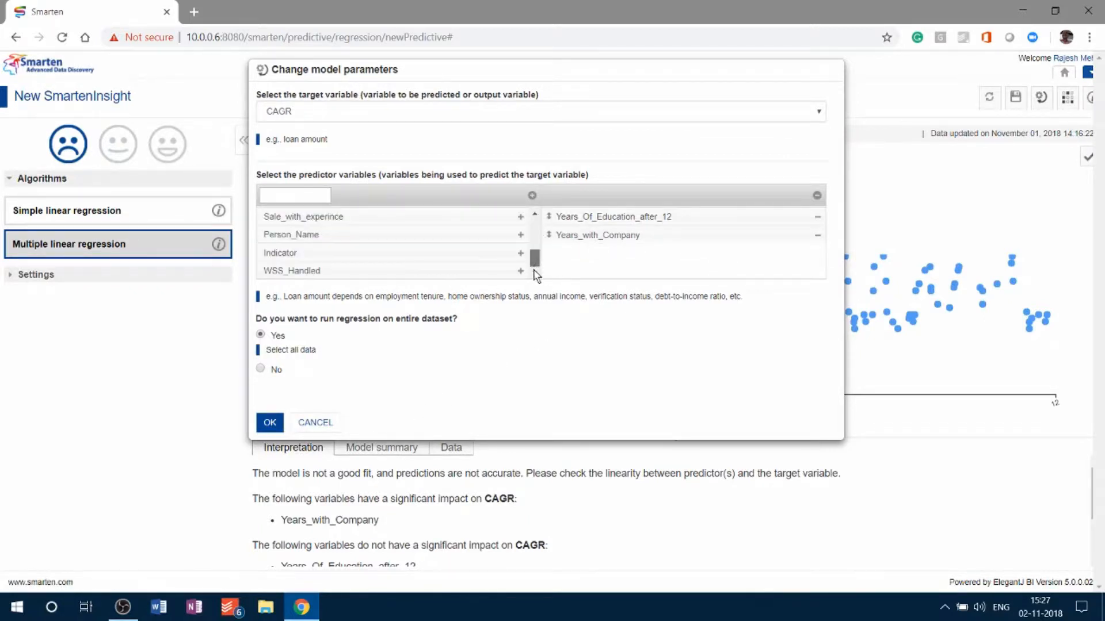
pyautogui.click(266, 422)
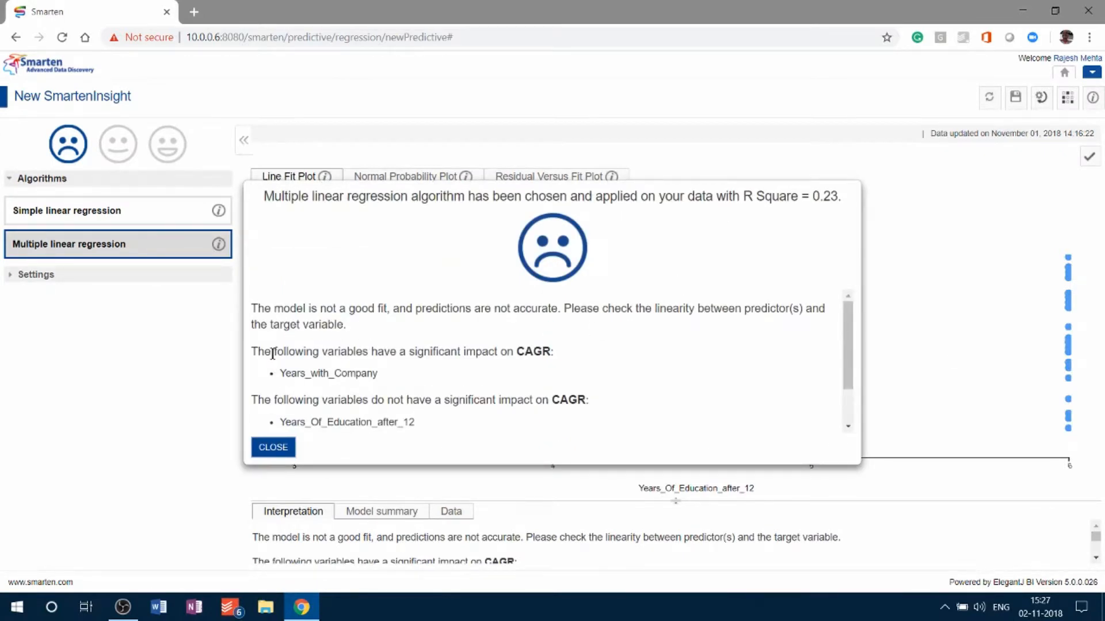
pyautogui.moveTo(280, 373); pyautogui.dragTo(406, 381)
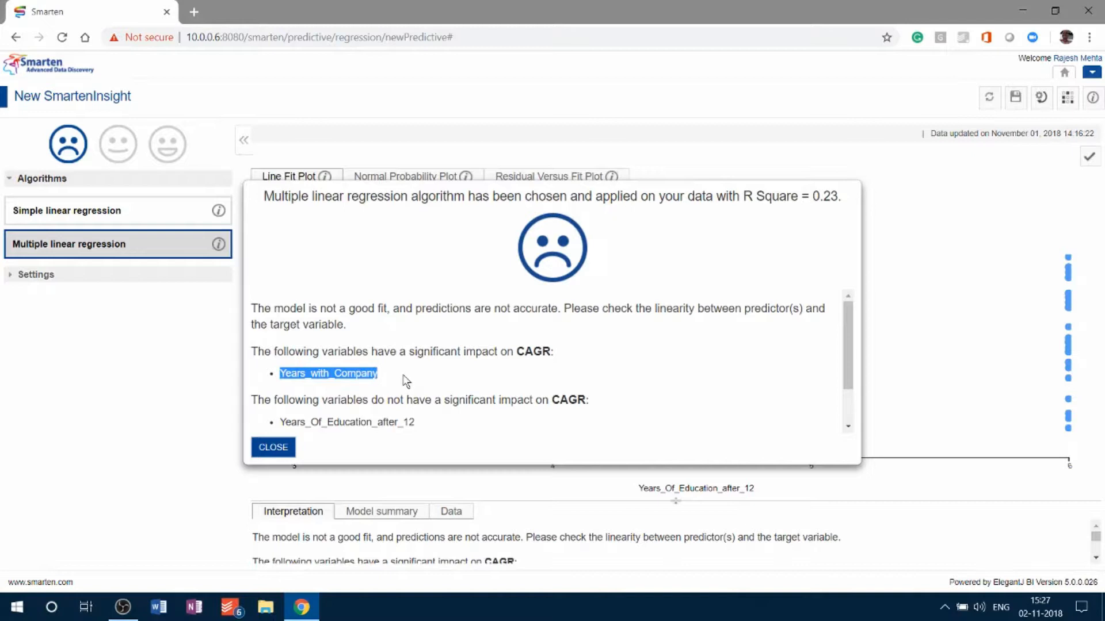
pyautogui.moveTo(285, 422); pyautogui.dragTo(439, 428)
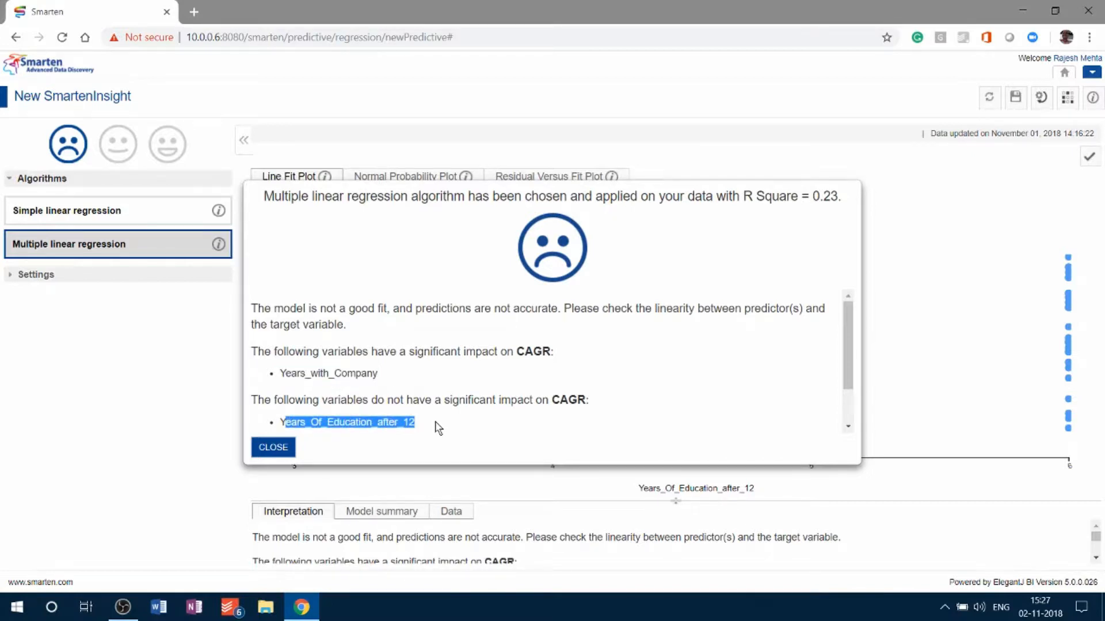
pyautogui.click(273, 447)
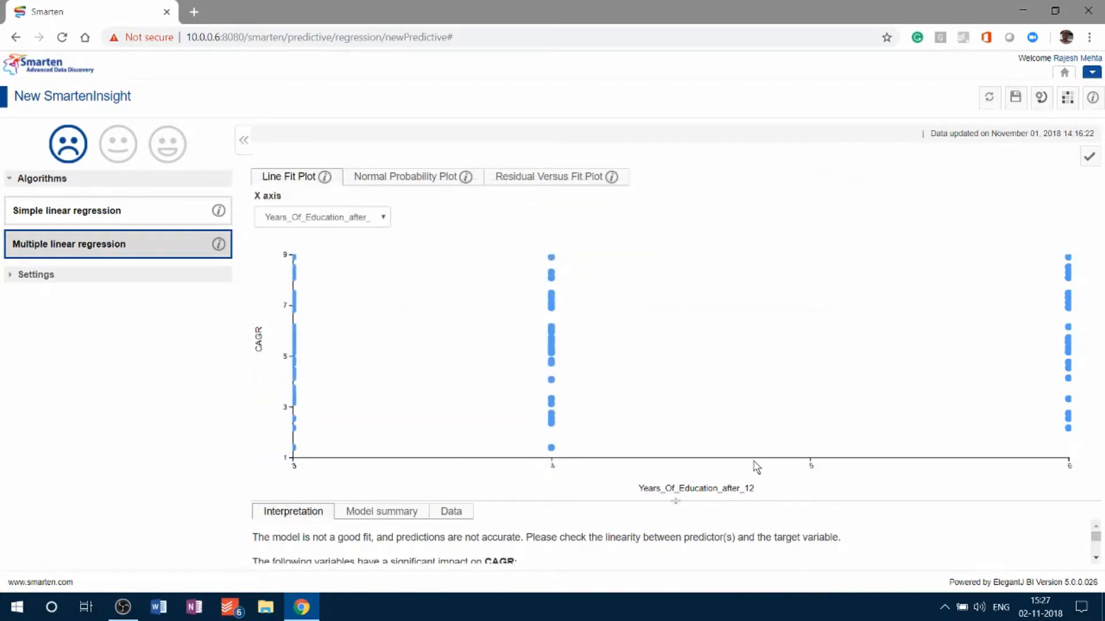
# - Enlarge the interpretation area and read through the explanation of each predictor's impact on CAGR
pyautogui.moveTo(676, 504); pyautogui.dragTo(679, 391)
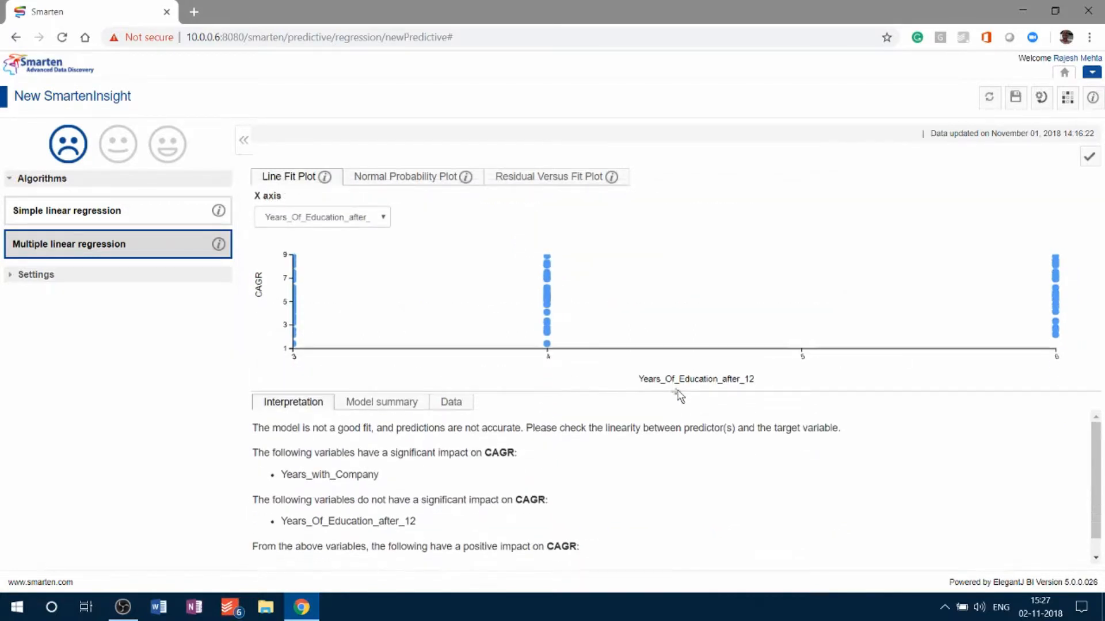
pyautogui.scroll(-1, 482, 497)
pyautogui.scroll(1, 486, 495)
# - Replace the predictor Years_Of_Education_after_12 with WSS_Handled in the model parameters and look through the other available variables
pyautogui.click(1039, 102)
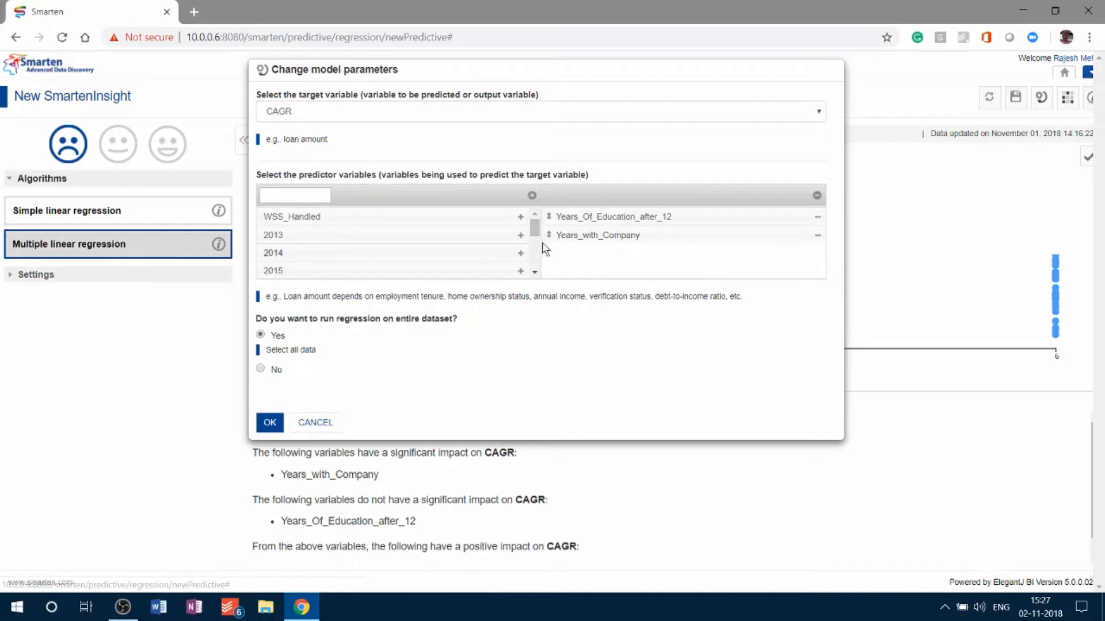
pyautogui.click(819, 219)
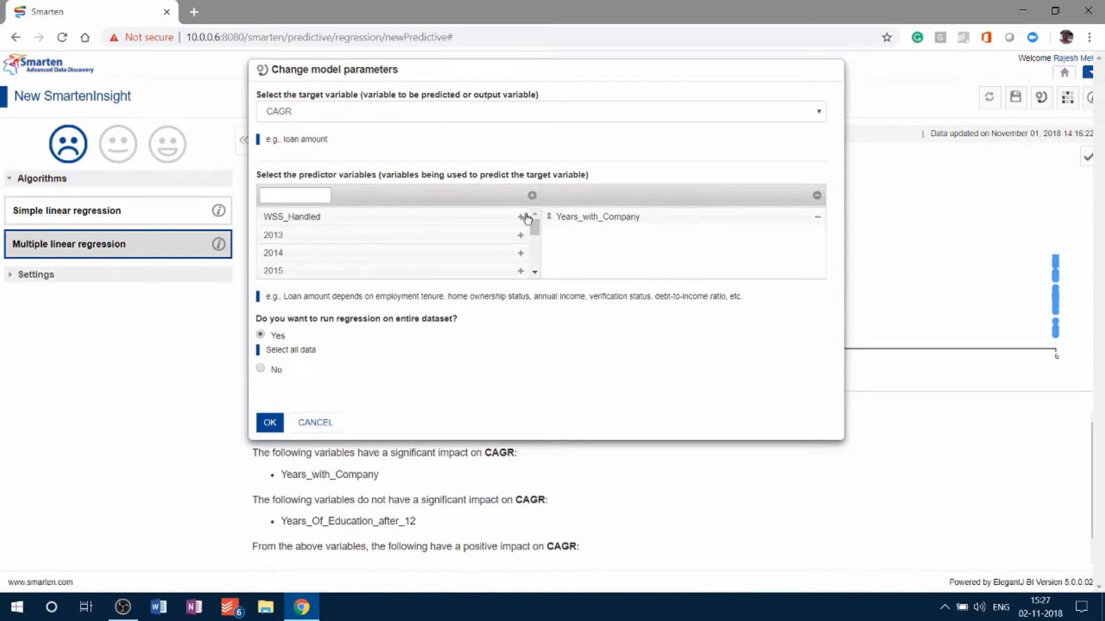
pyautogui.click(521, 217)
pyautogui.scroll(-1, 529, 271)
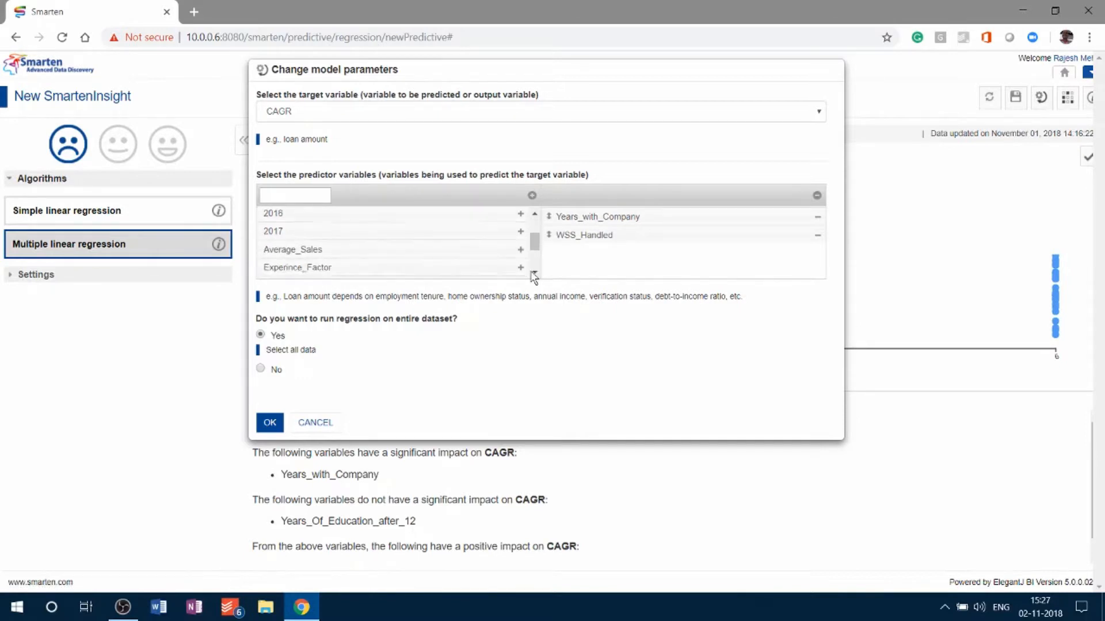
pyautogui.click(533, 275)
pyautogui.click(533, 274)
pyautogui.click(534, 274)
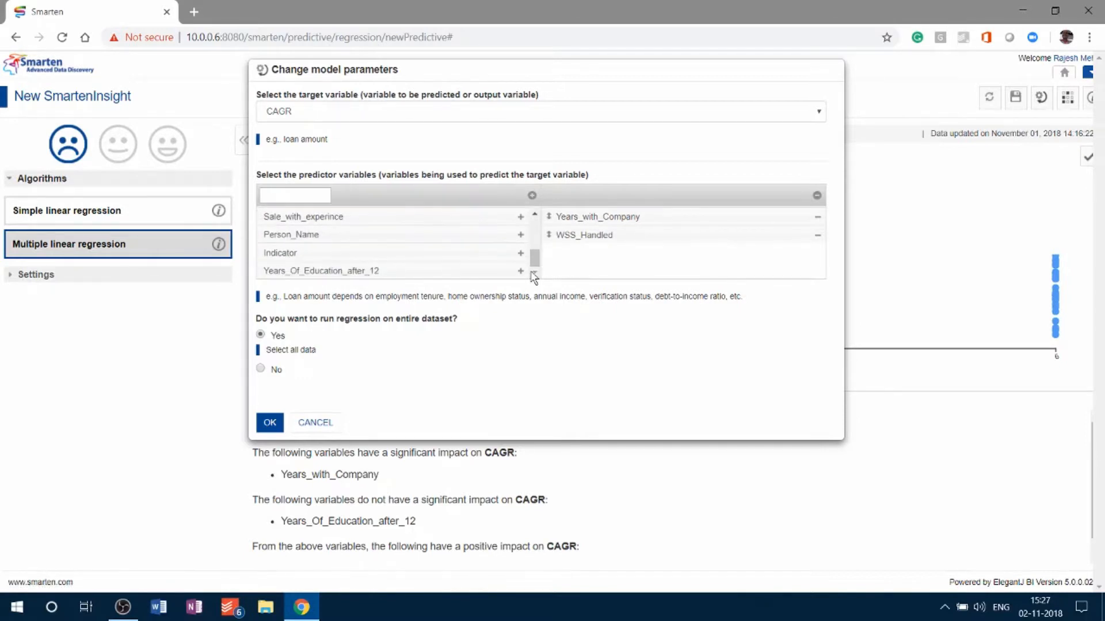
pyautogui.click(535, 213)
pyautogui.click(535, 213)
pyautogui.click(535, 213)
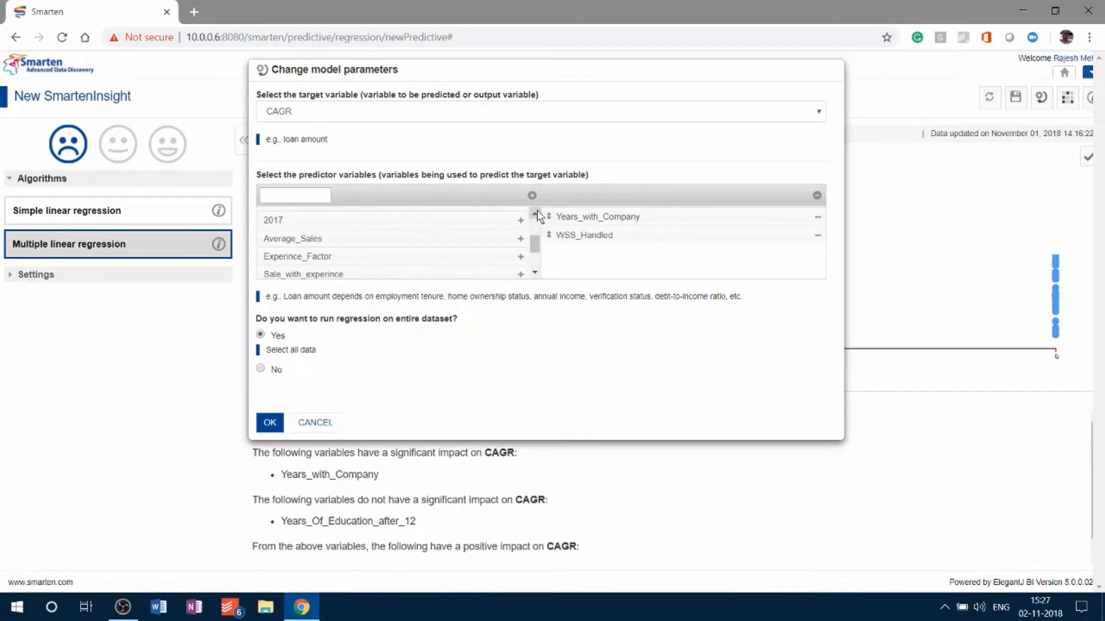
pyautogui.click(535, 213)
pyautogui.click(535, 213)
pyautogui.click(535, 213)
pyautogui.click(535, 213)
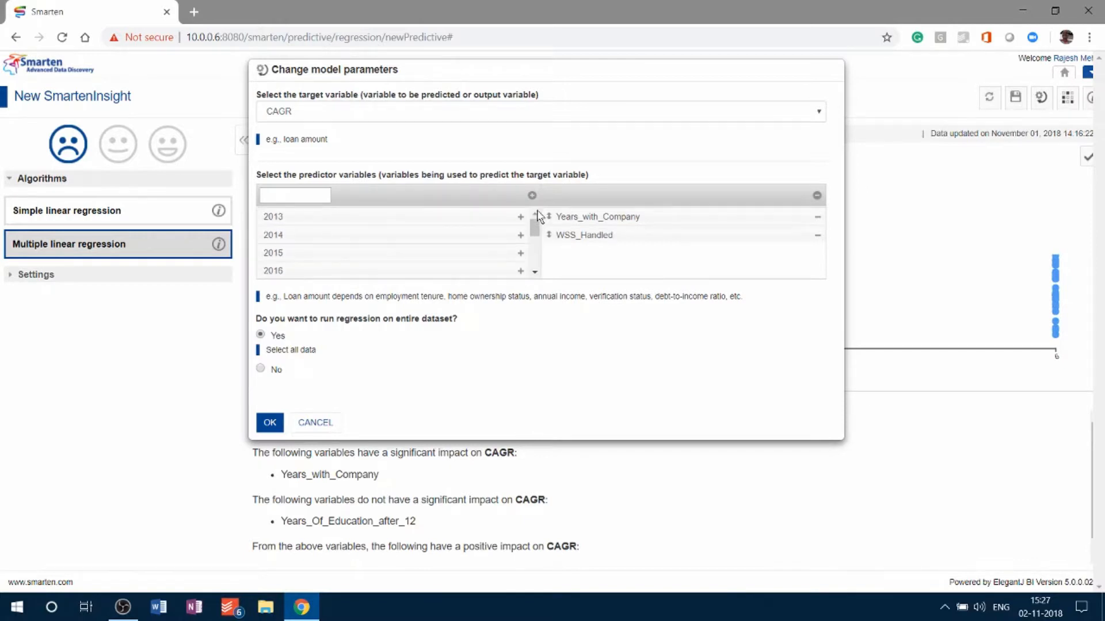
# - Run the regression with Years_with_Company and WSS_Handled as predictors, read their impact on CAGR, and dismiss the summary
pyautogui.click(266, 427)
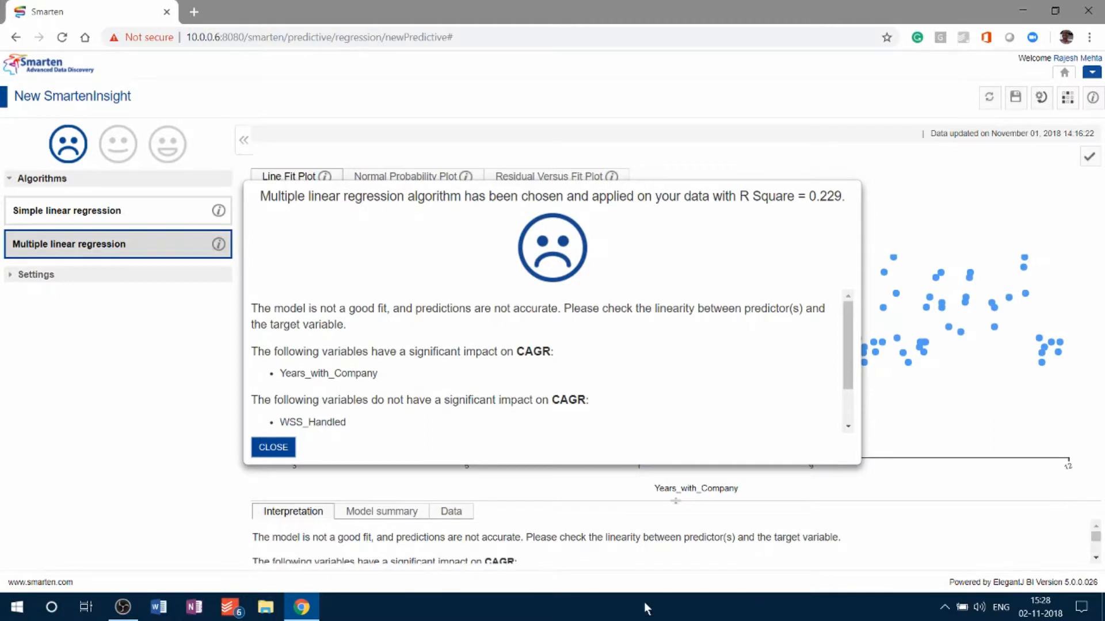
pyautogui.moveTo(282, 422); pyautogui.dragTo(344, 422)
pyautogui.click(278, 447)
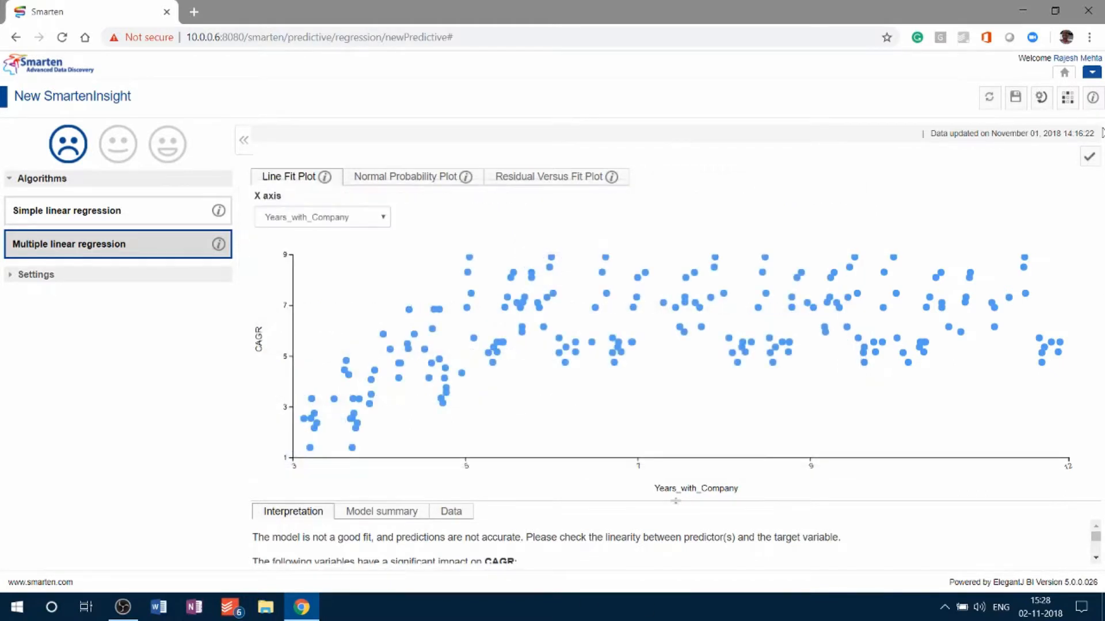
# - Rerun the regression with Average_Sales as the target variable, then read which variables affect it in the result summary and dismiss it
pyautogui.click(1041, 96)
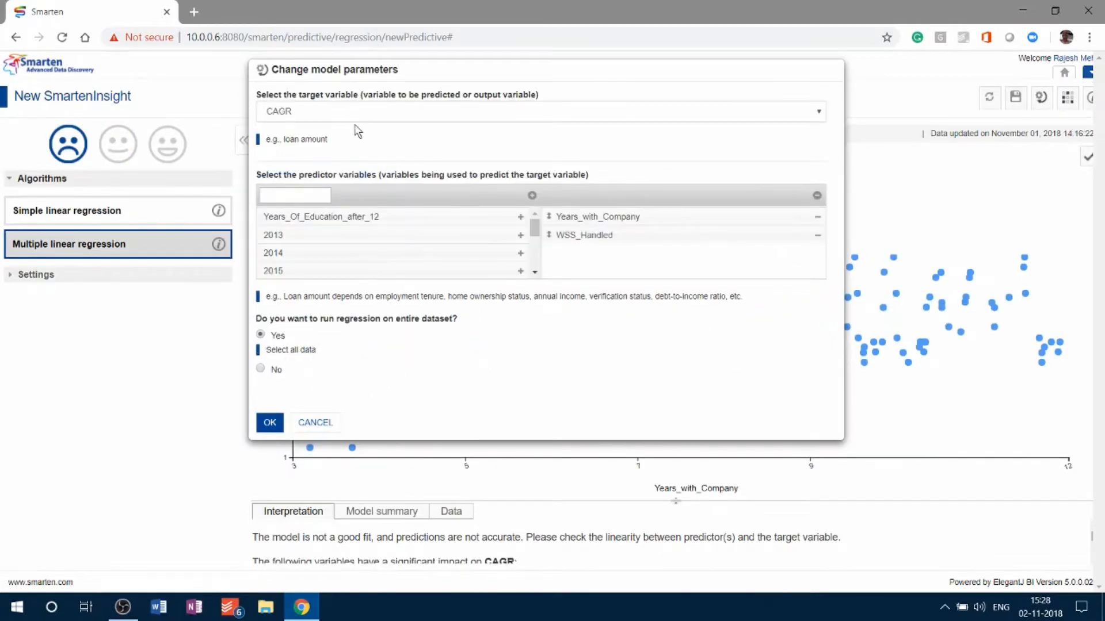
pyautogui.click(336, 111)
pyautogui.click(336, 216)
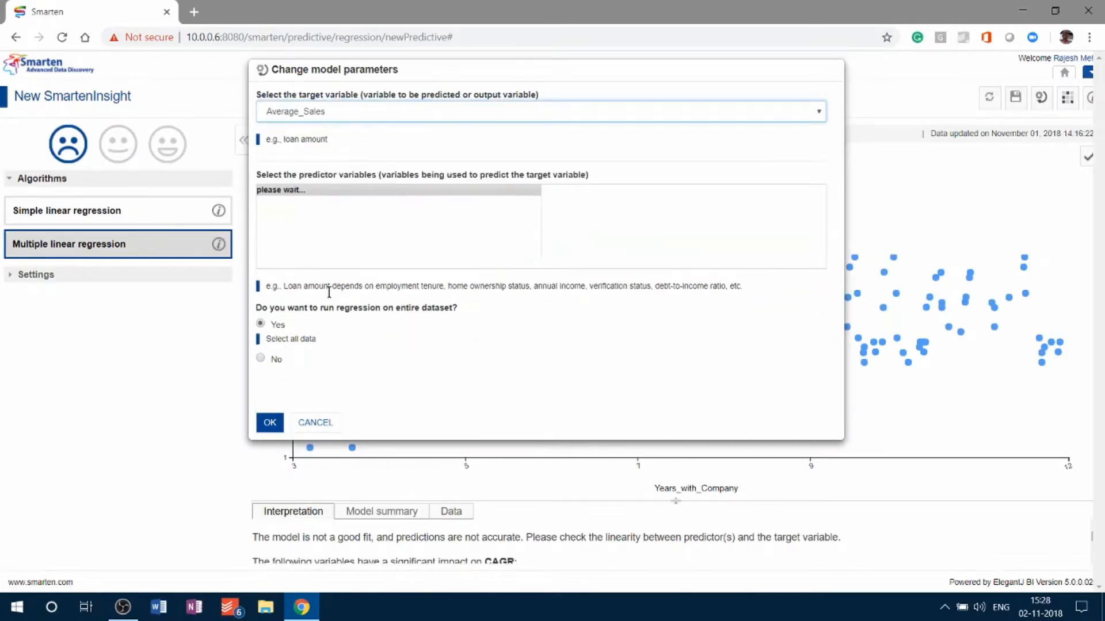
pyautogui.click(260, 420)
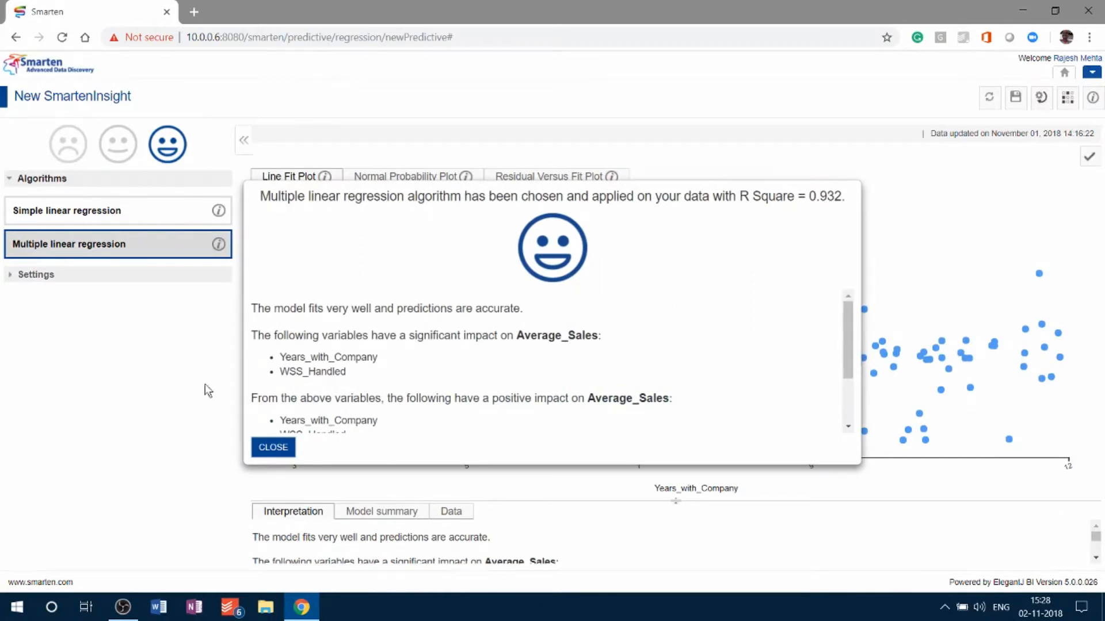
pyautogui.moveTo(280, 357); pyautogui.dragTo(352, 372)
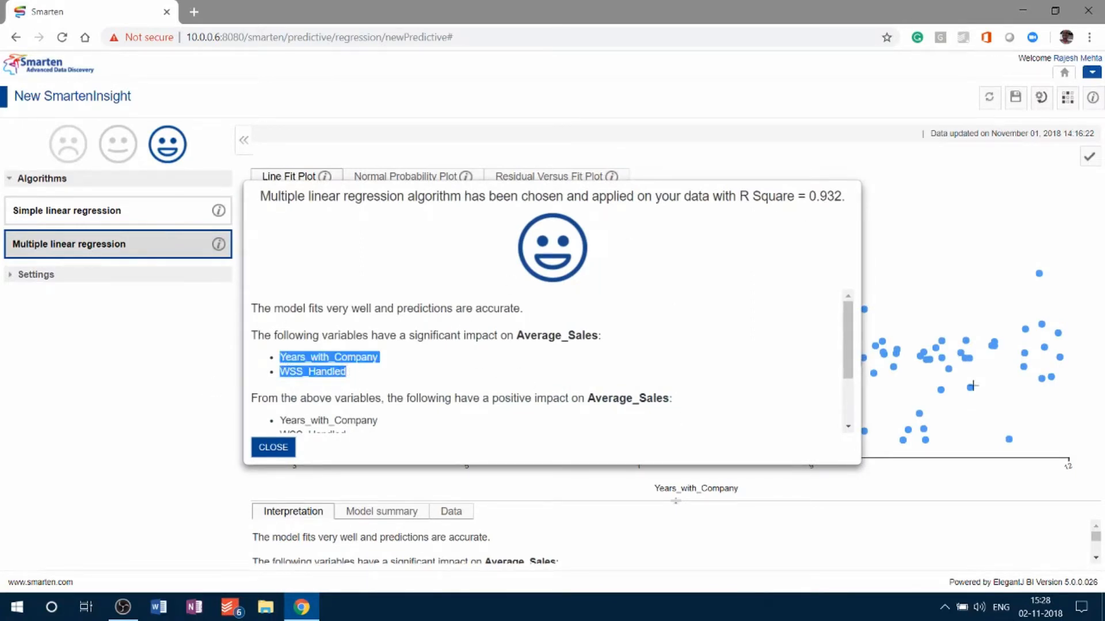
pyautogui.click(273, 448)
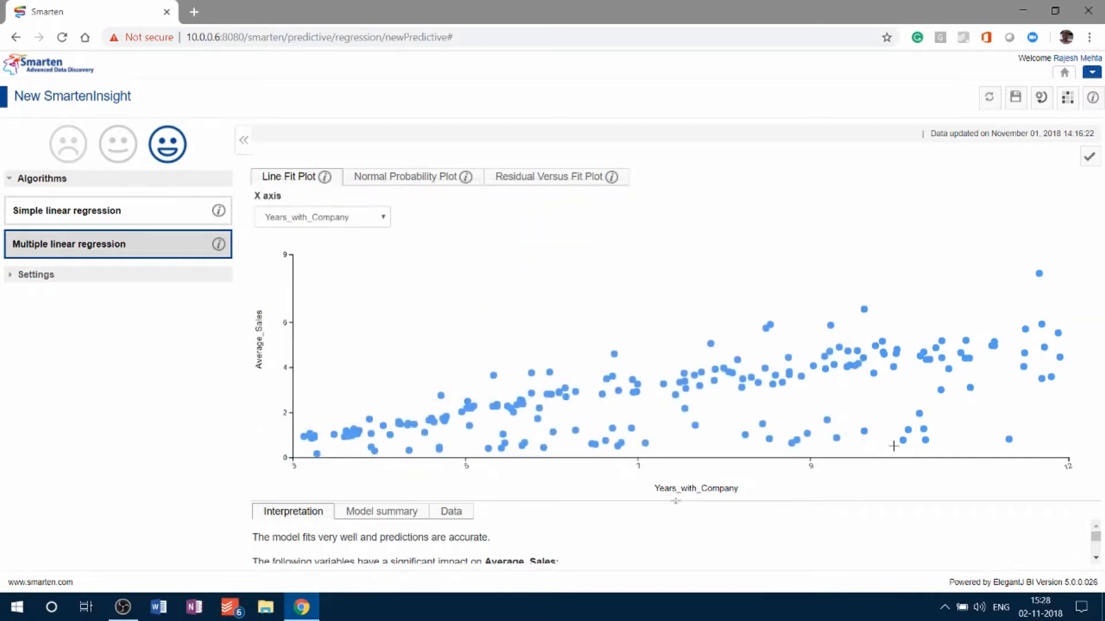